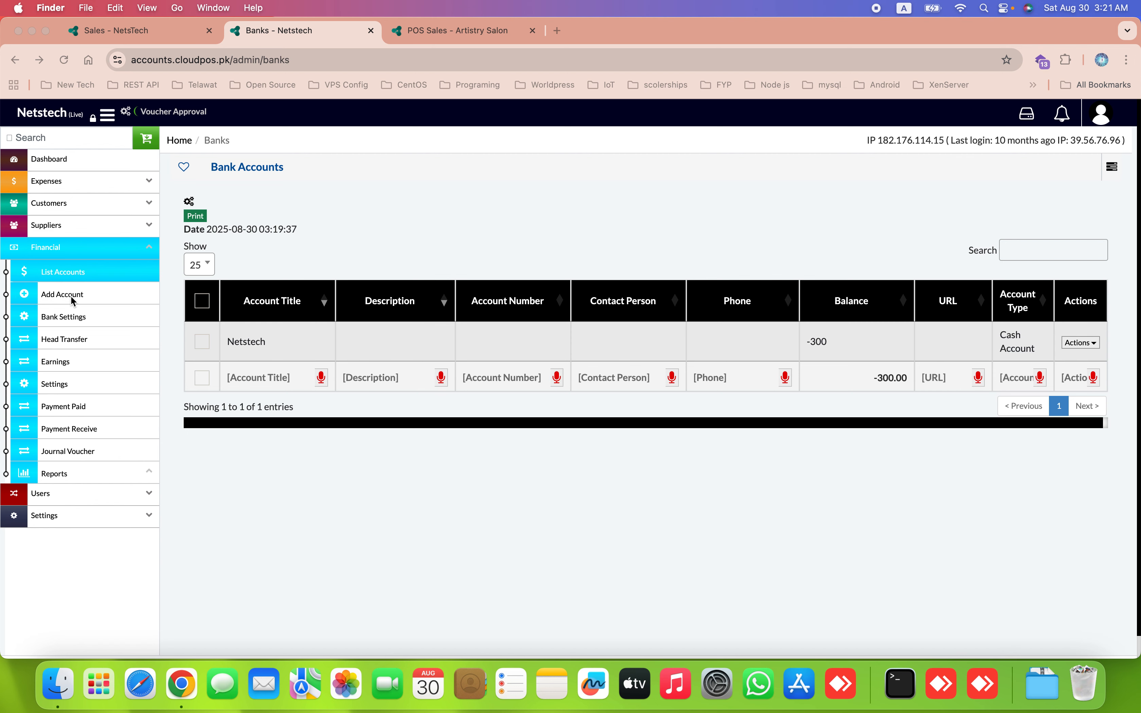
# Start a new financial account titled "CloudPOS" with an initial balance of 1000
pyautogui.click(72, 297)
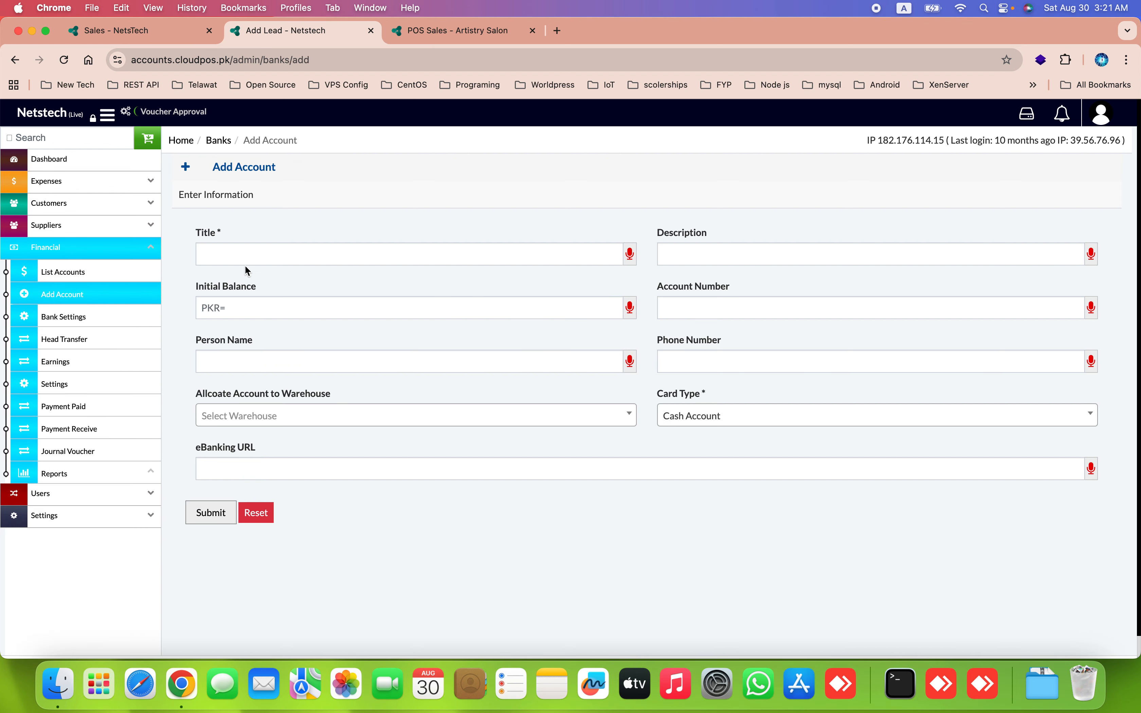
pyautogui.click(261, 255)
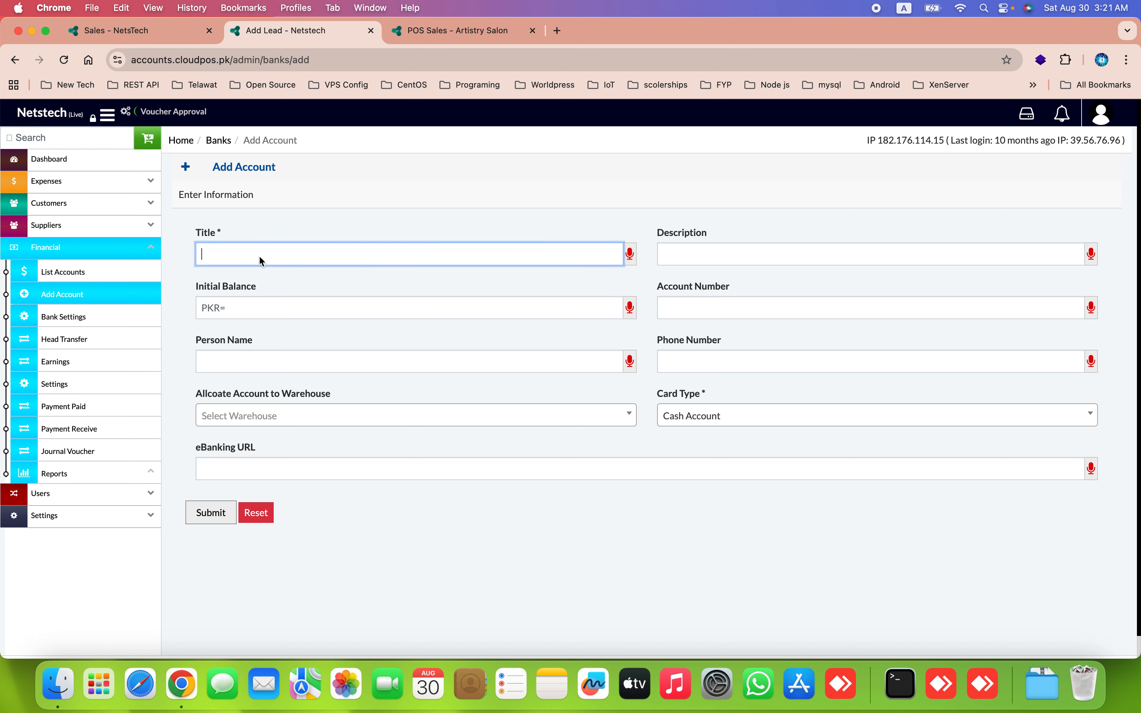
pyautogui.write('N')
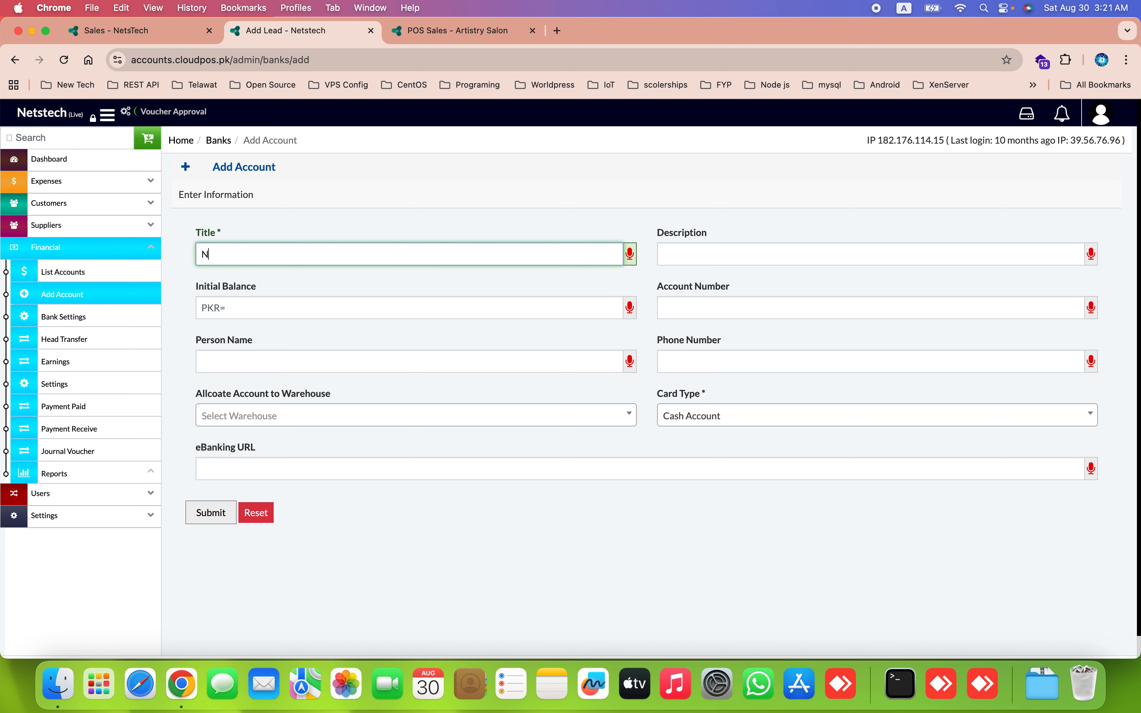
pyautogui.press('BackSpace')
pyautogui.write('Cloud')
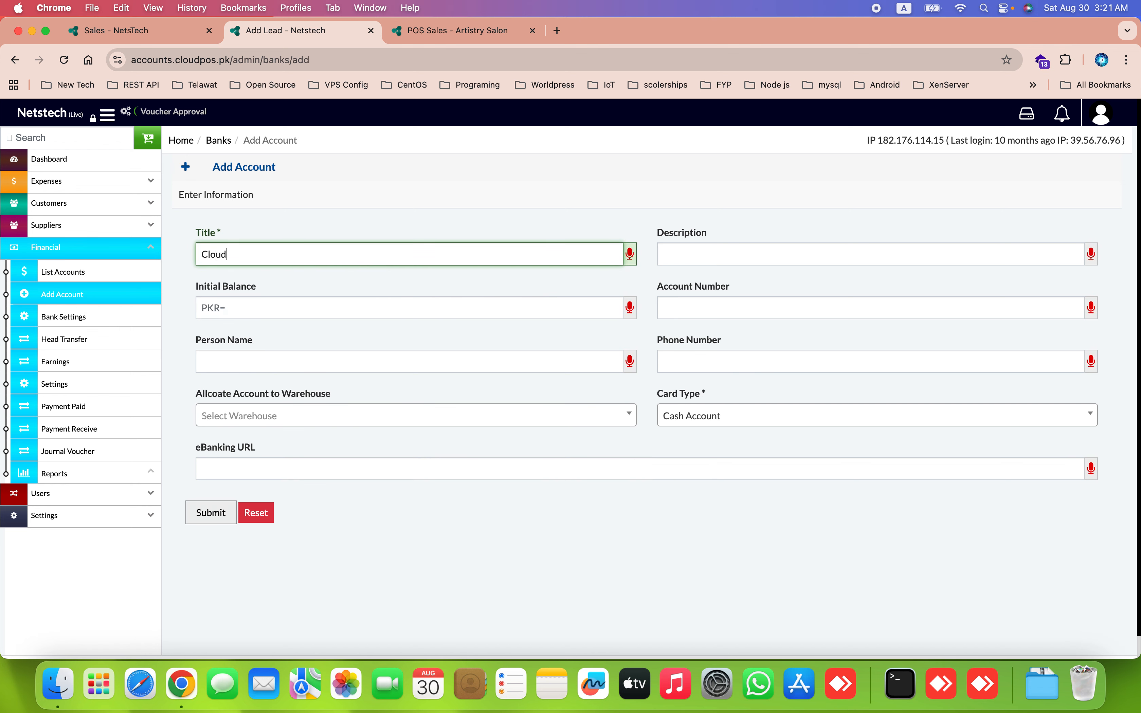
pyautogui.write('POS')
pyautogui.click(271, 309)
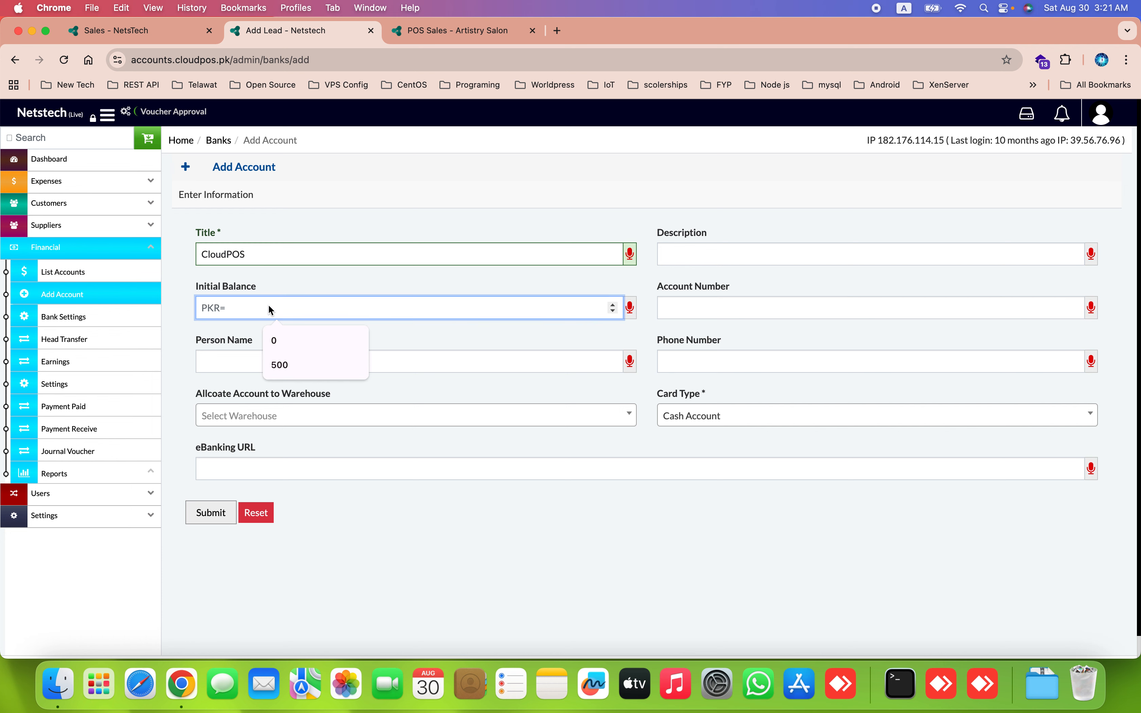
pyautogui.write('1000')
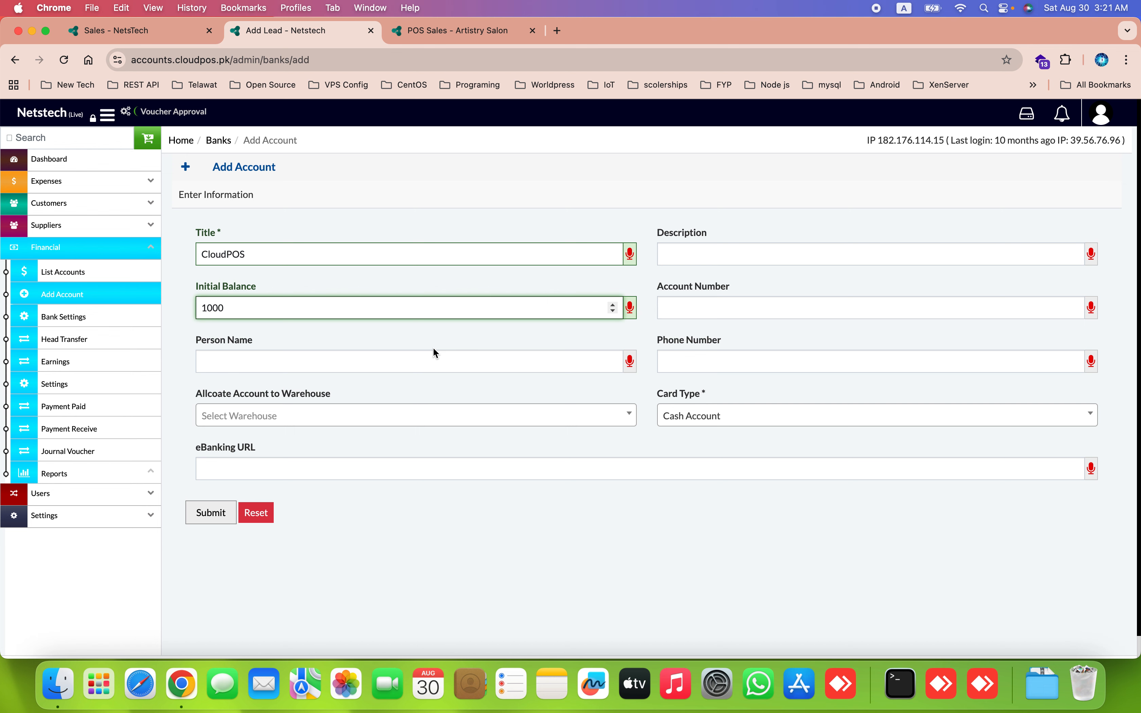
# Choose Cash Account as the card type, leave the warehouse unselected, and submit the new account
pyautogui.click(670, 415)
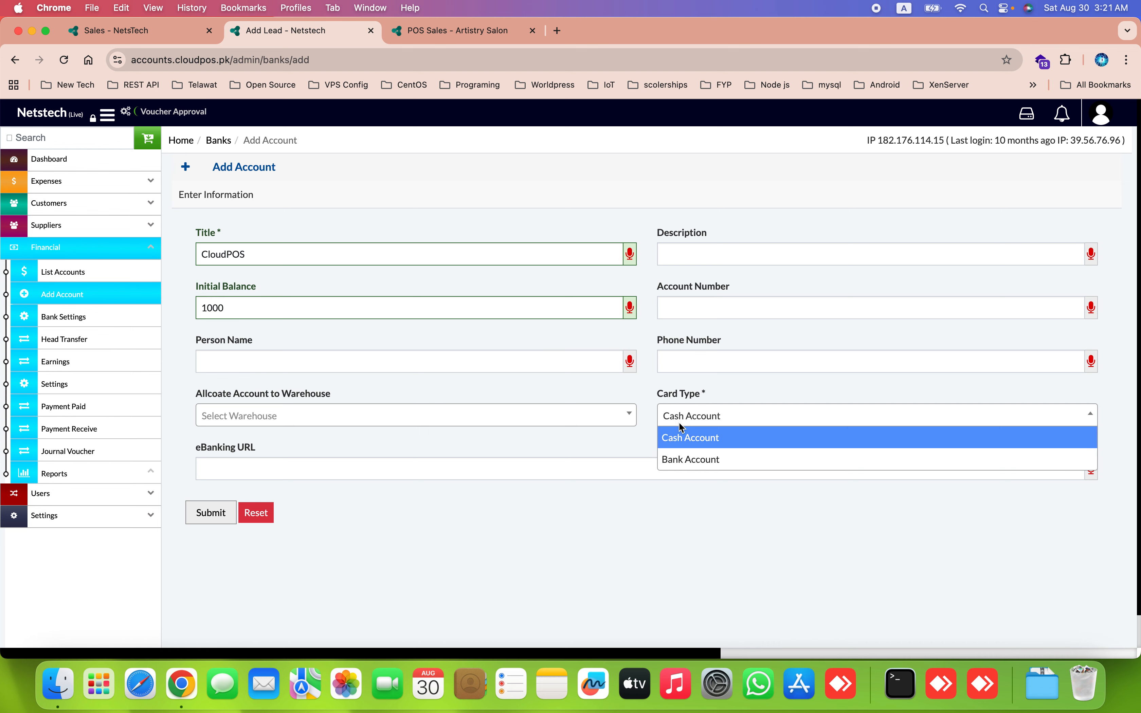
pyautogui.click(713, 443)
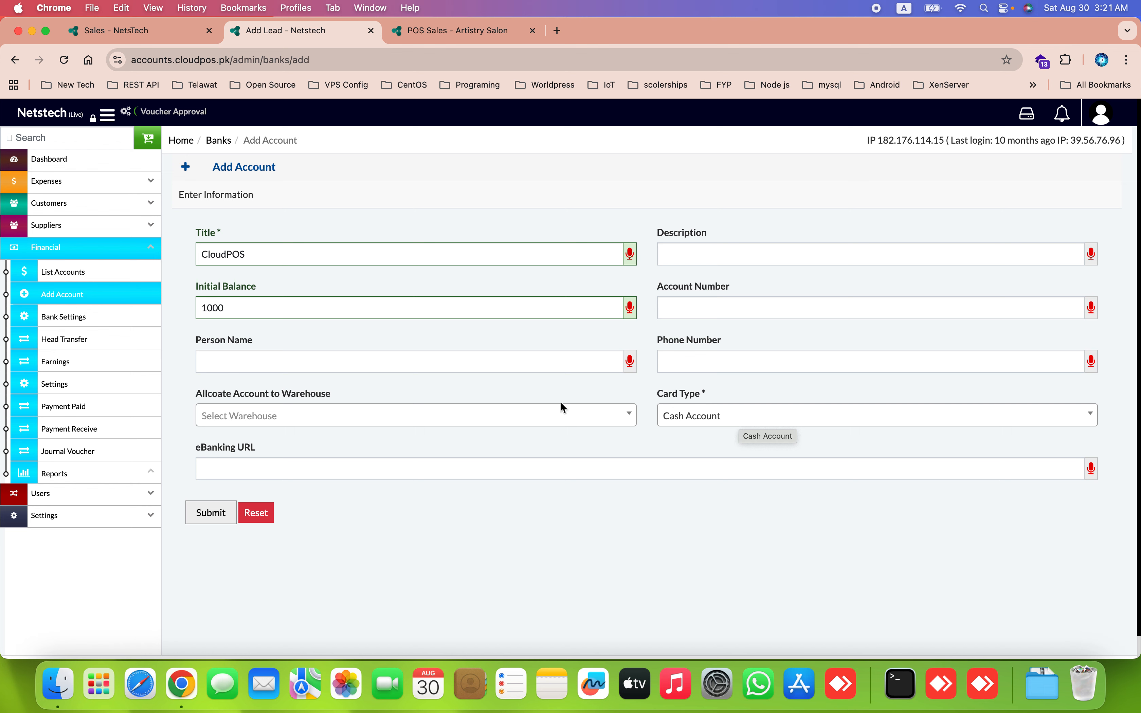
pyautogui.click(532, 417)
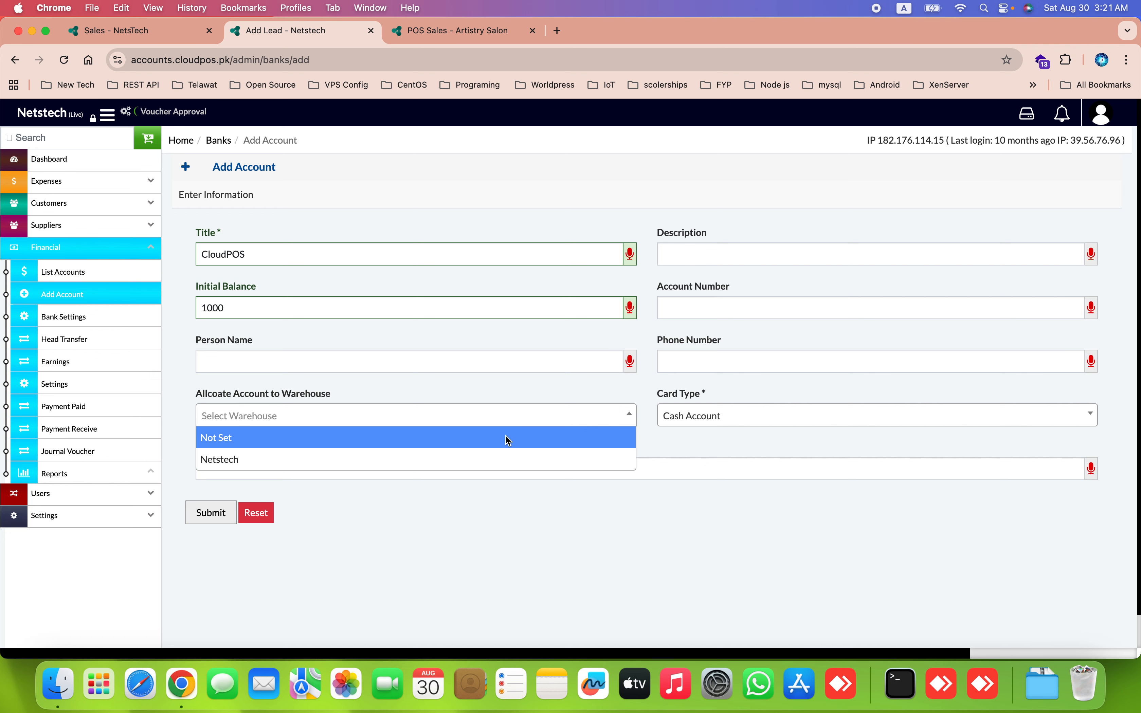
pyautogui.click(530, 416)
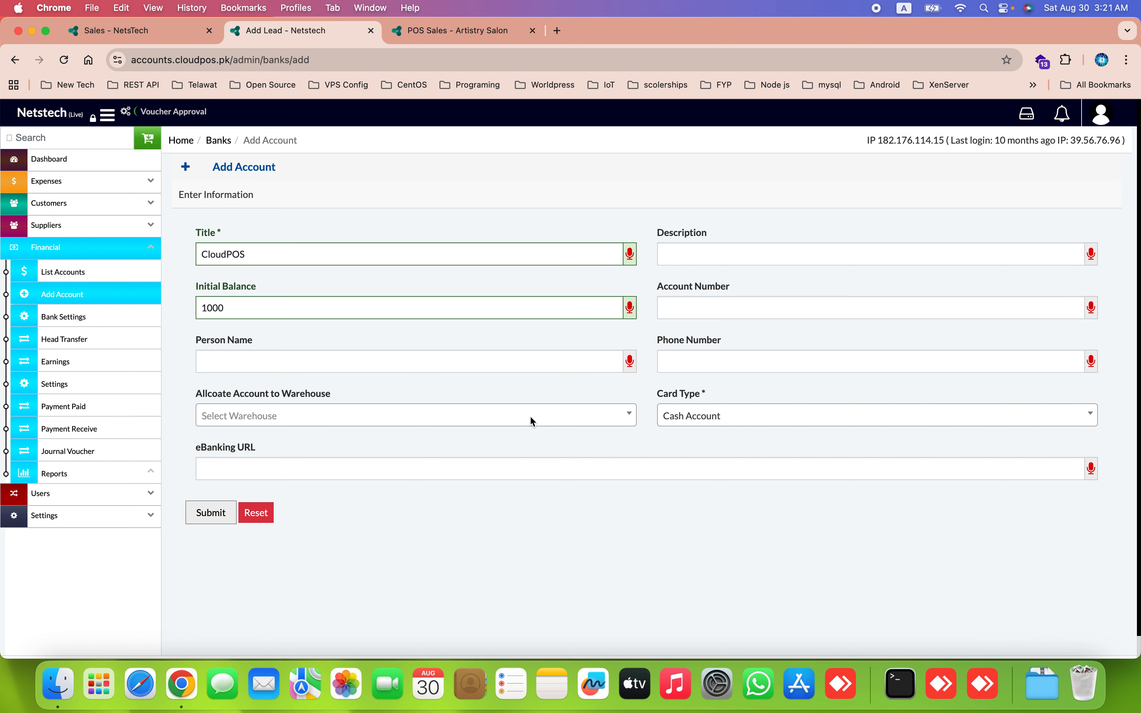
pyautogui.click(210, 513)
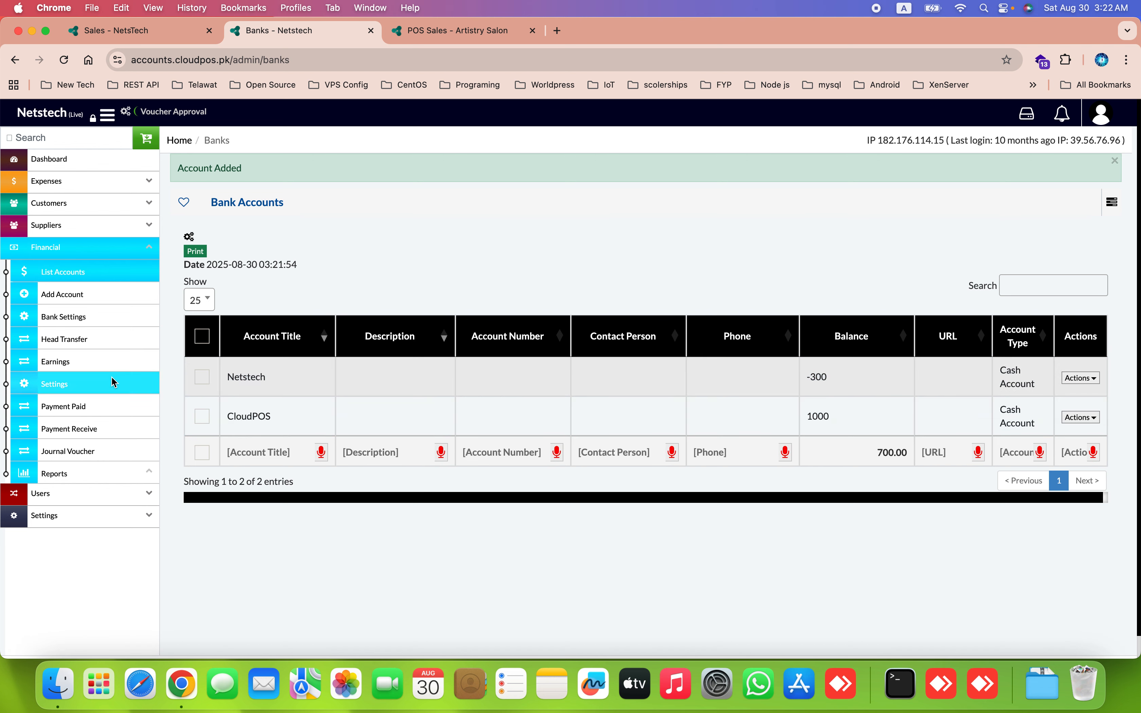
# Set up a head transfer from the CloudPOS account to the Netstech account
pyautogui.click(121, 341)
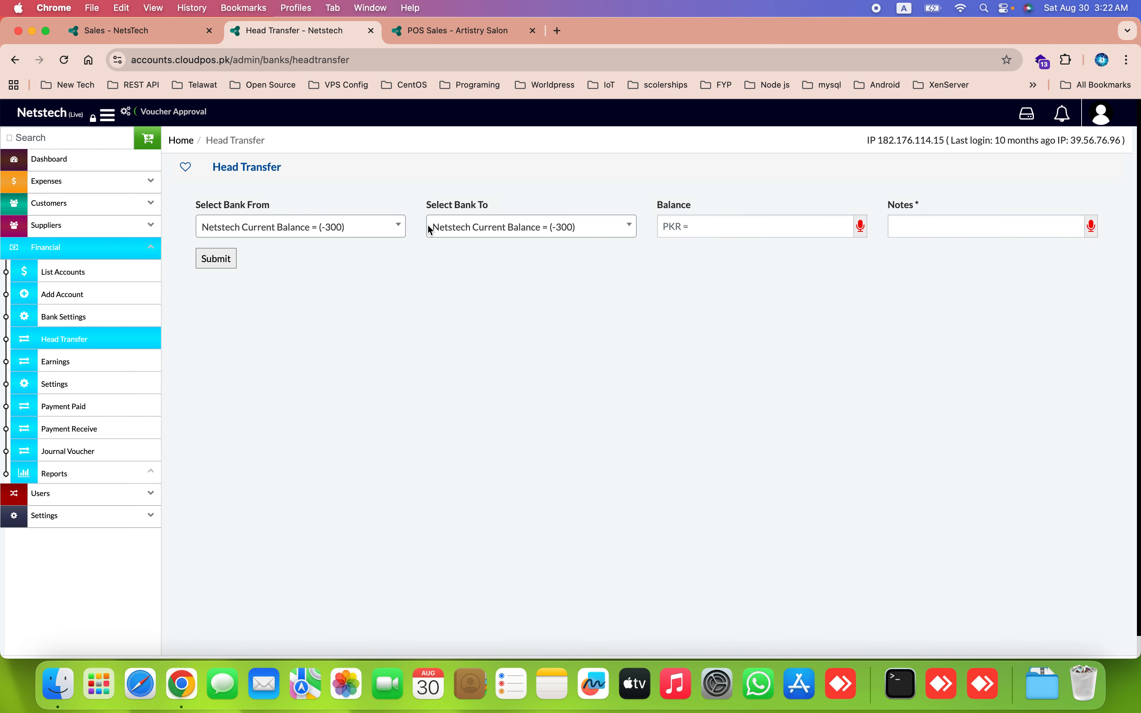
pyautogui.click(481, 221)
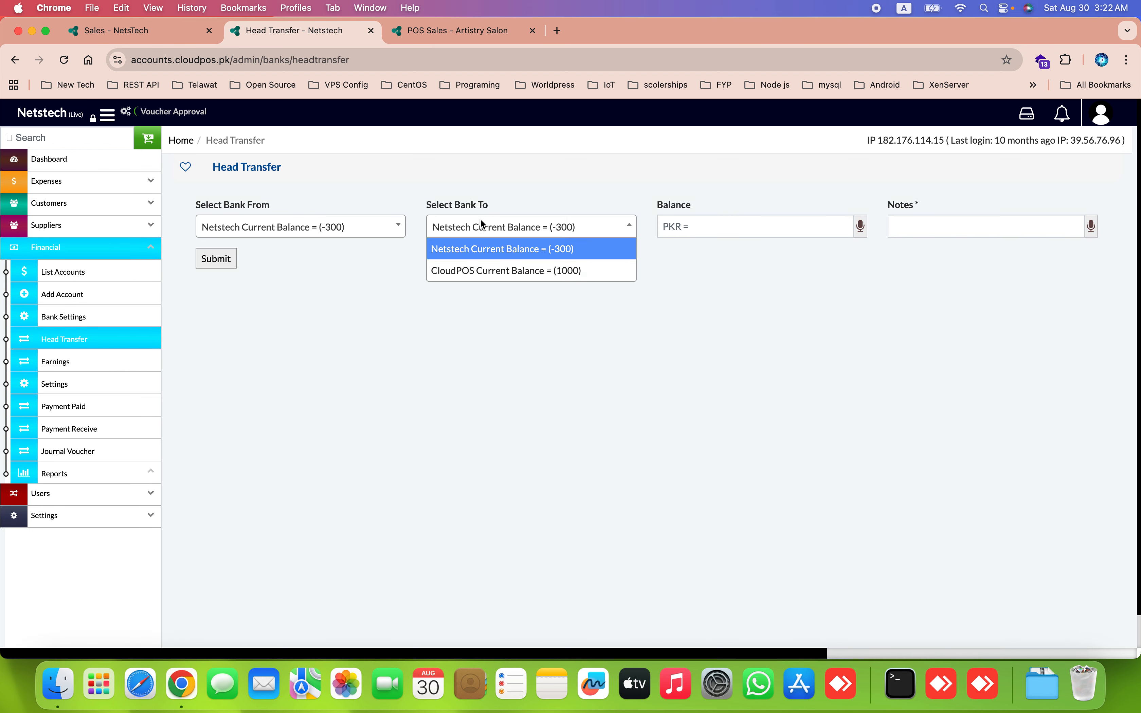
pyautogui.click(357, 224)
pyautogui.click(337, 268)
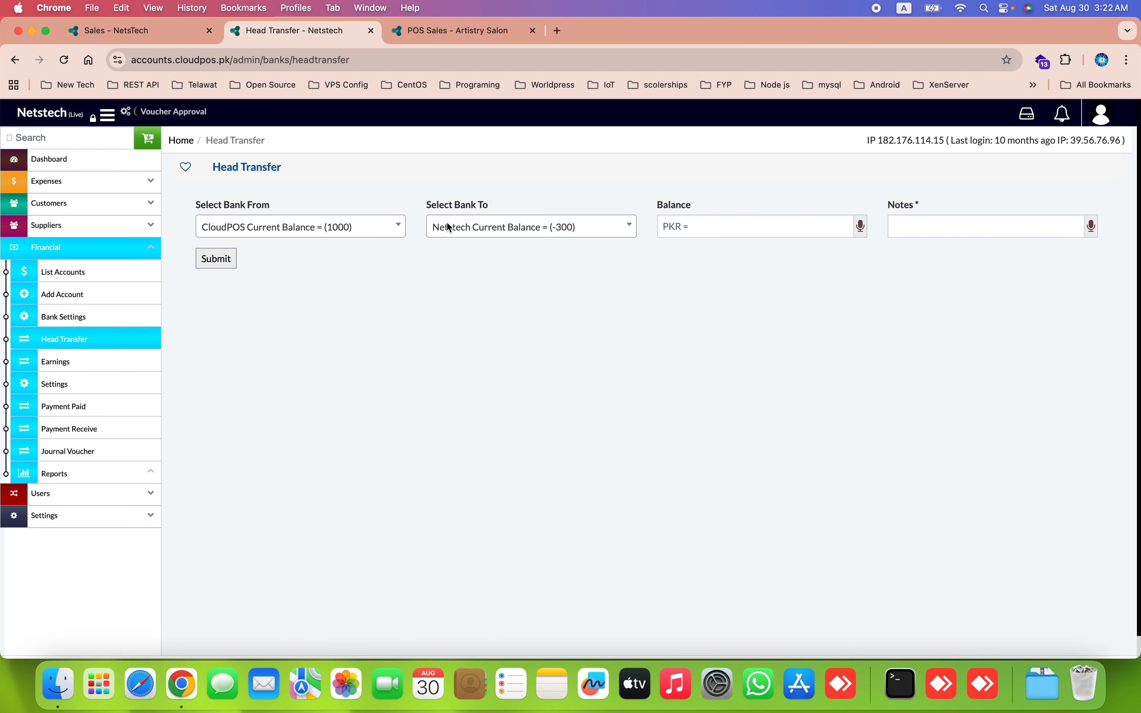
pyautogui.click(449, 224)
pyautogui.click(484, 247)
# Submit the transfer with a balance of 500 and the note "notes", and check the source accounts' updated balances
pyautogui.click(701, 228)
pyautogui.write('500')
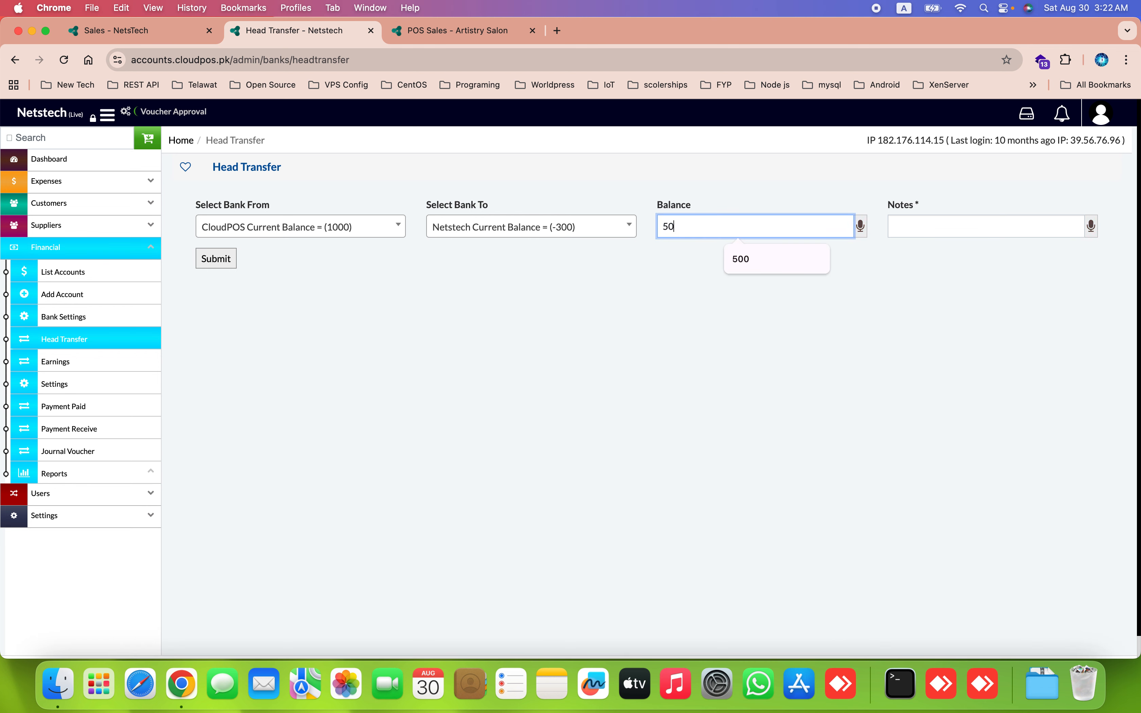
pyautogui.click(920, 227)
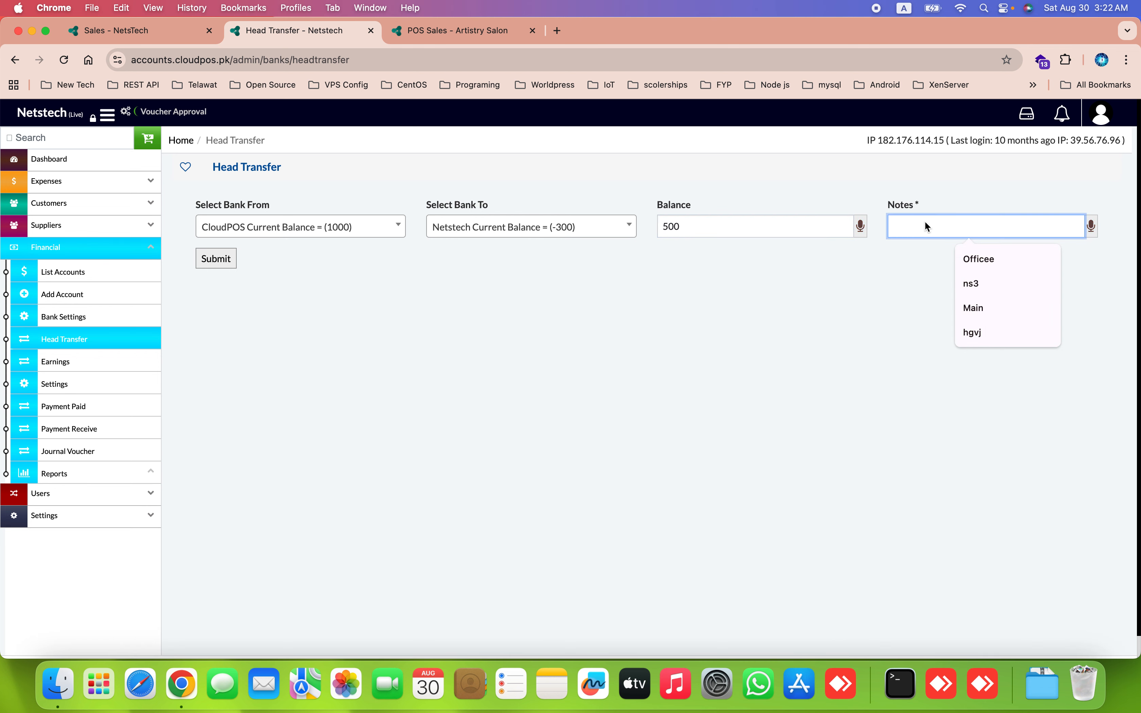
pyautogui.write('notes')
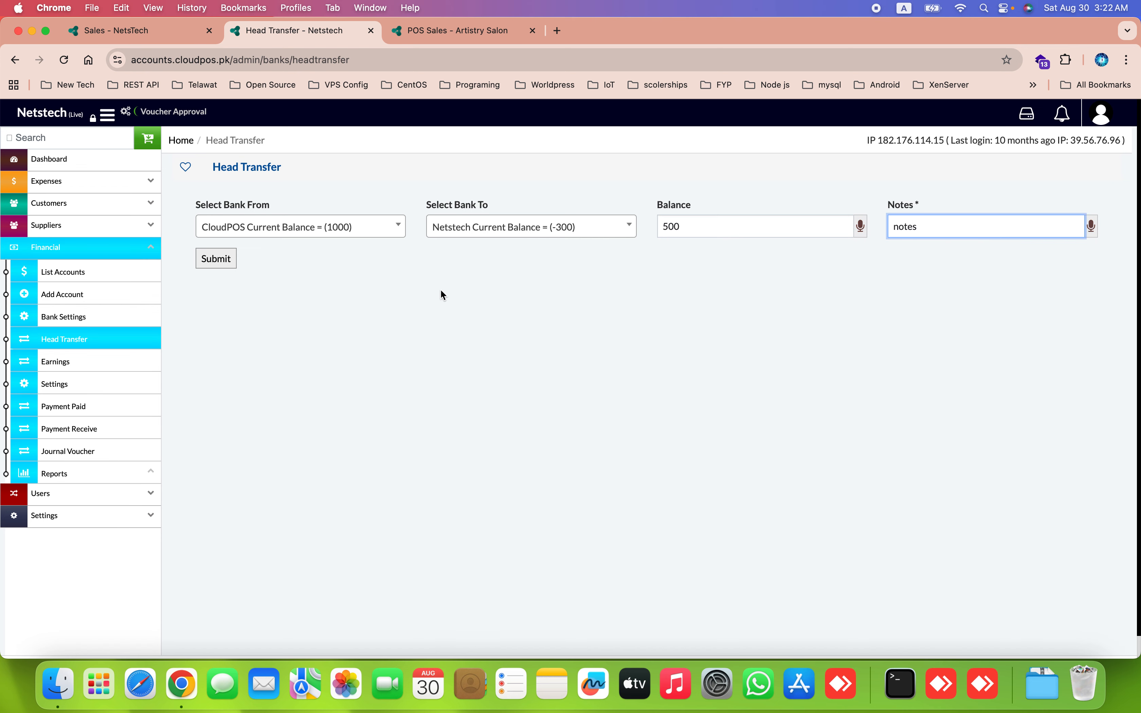
pyautogui.click(215, 260)
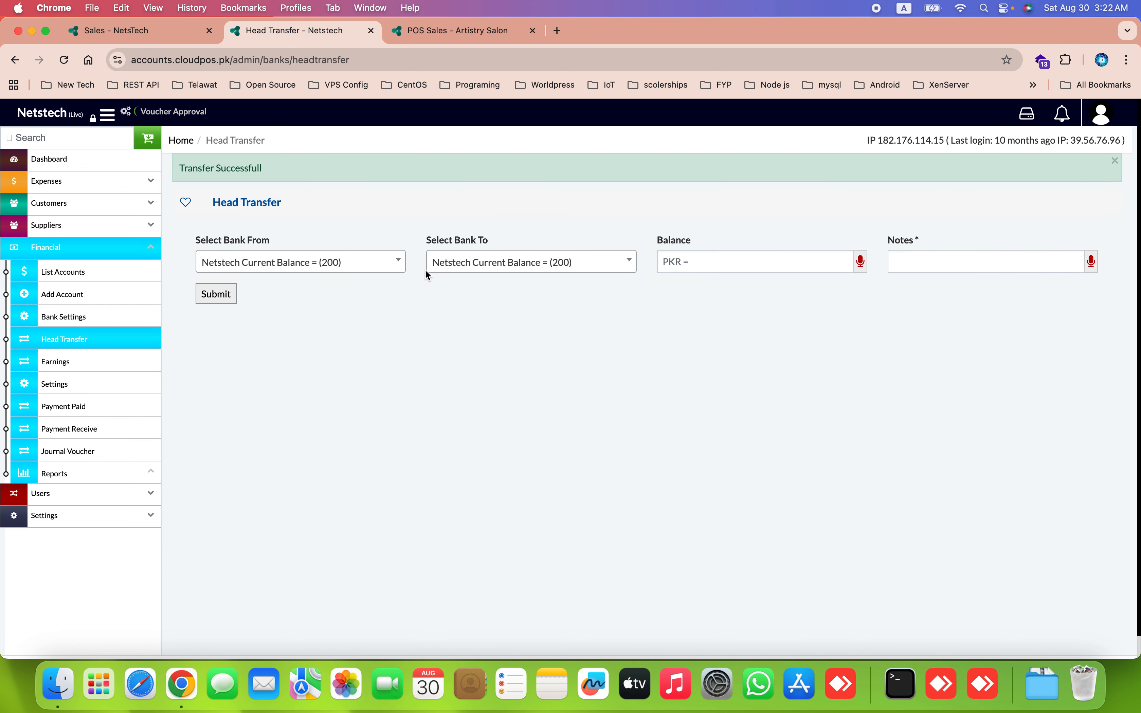
pyautogui.click(360, 271)
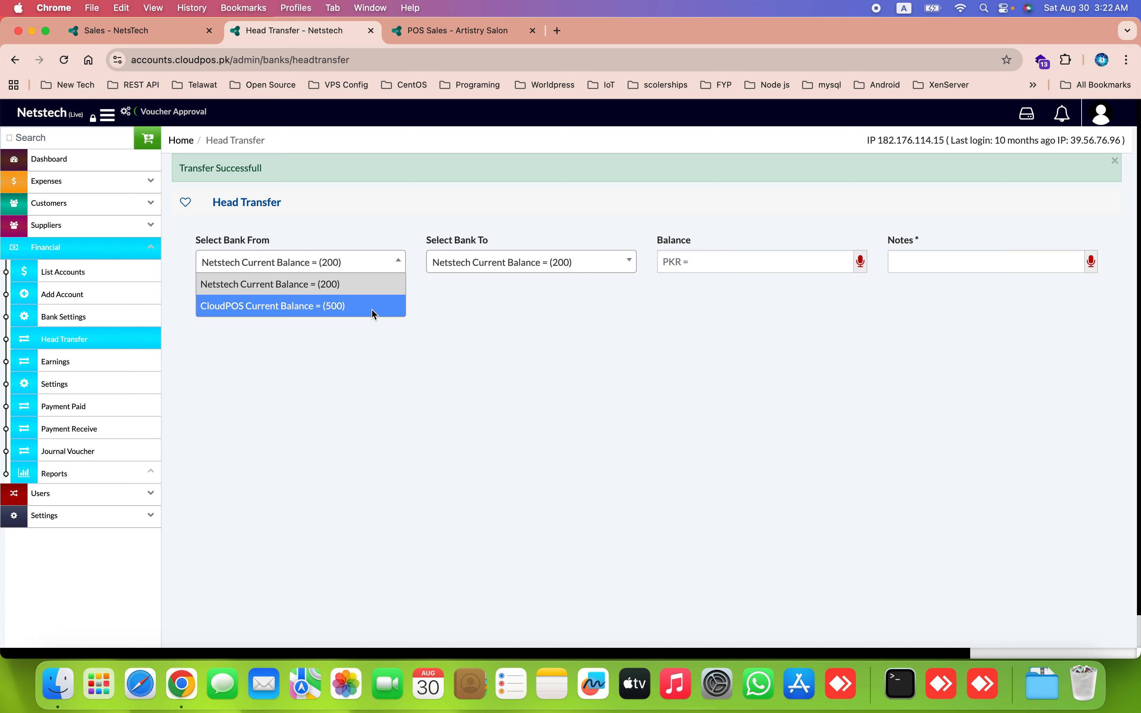
pyautogui.click(255, 360)
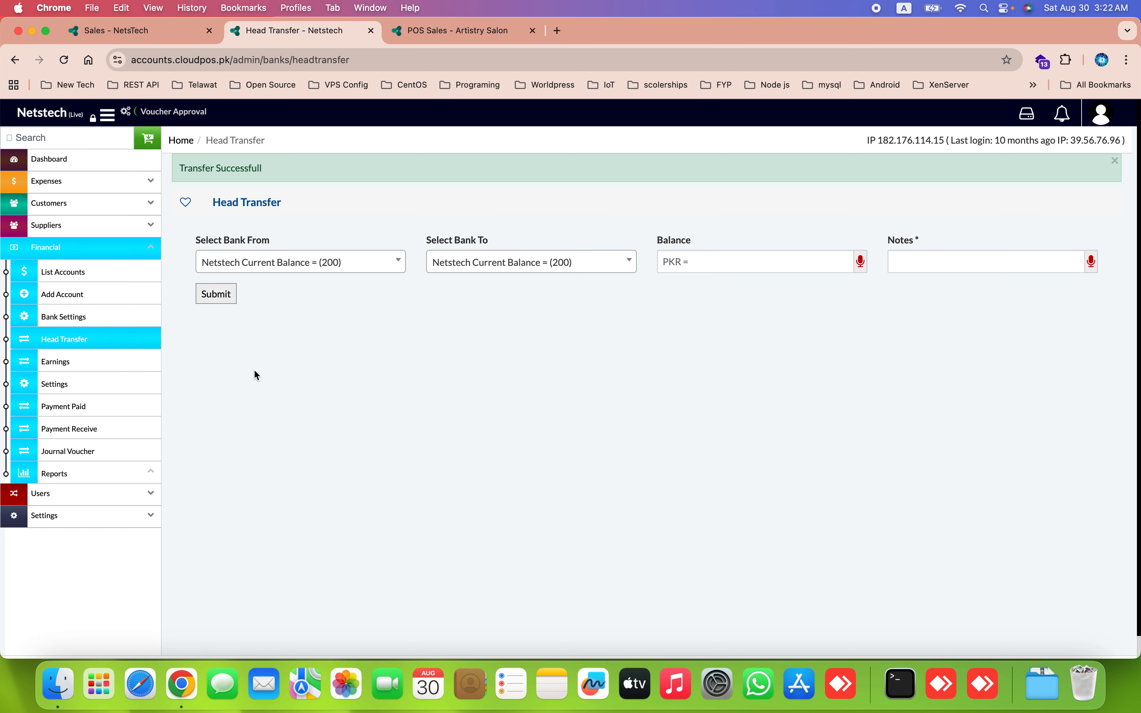
# Record a Payment Paid entry of 3000 for the Netstech account with the note "hesk", and check the accounts list
pyautogui.click(120, 413)
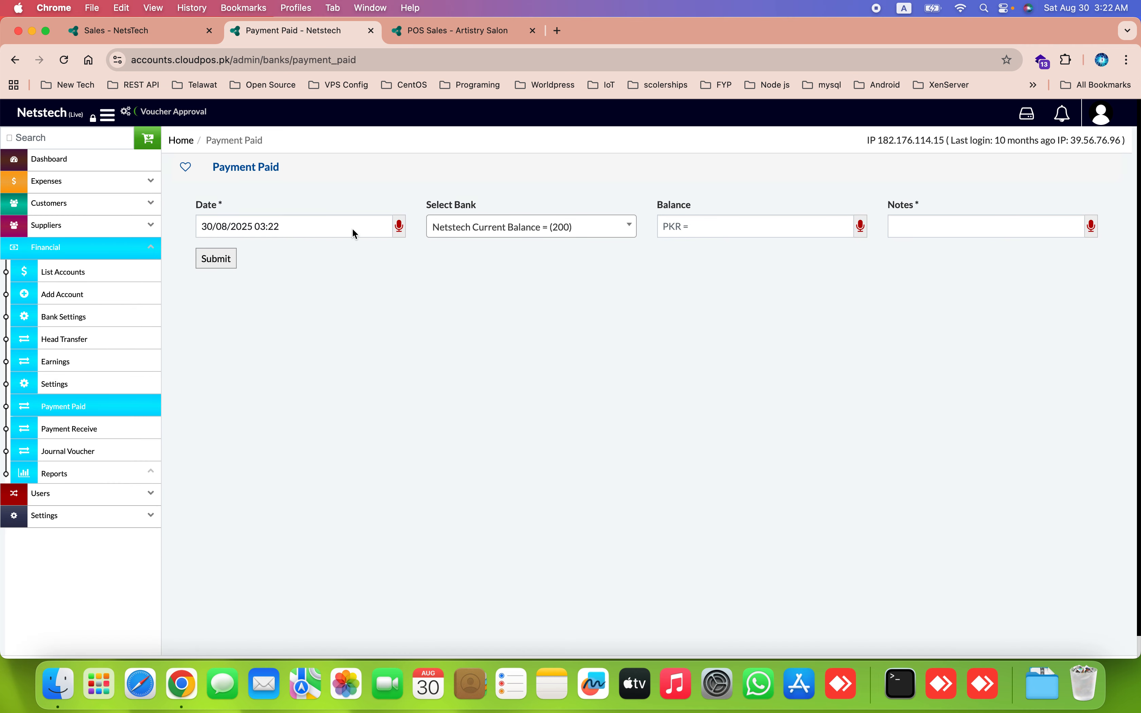
pyautogui.click(488, 231)
pyautogui.click(490, 231)
pyautogui.click(492, 230)
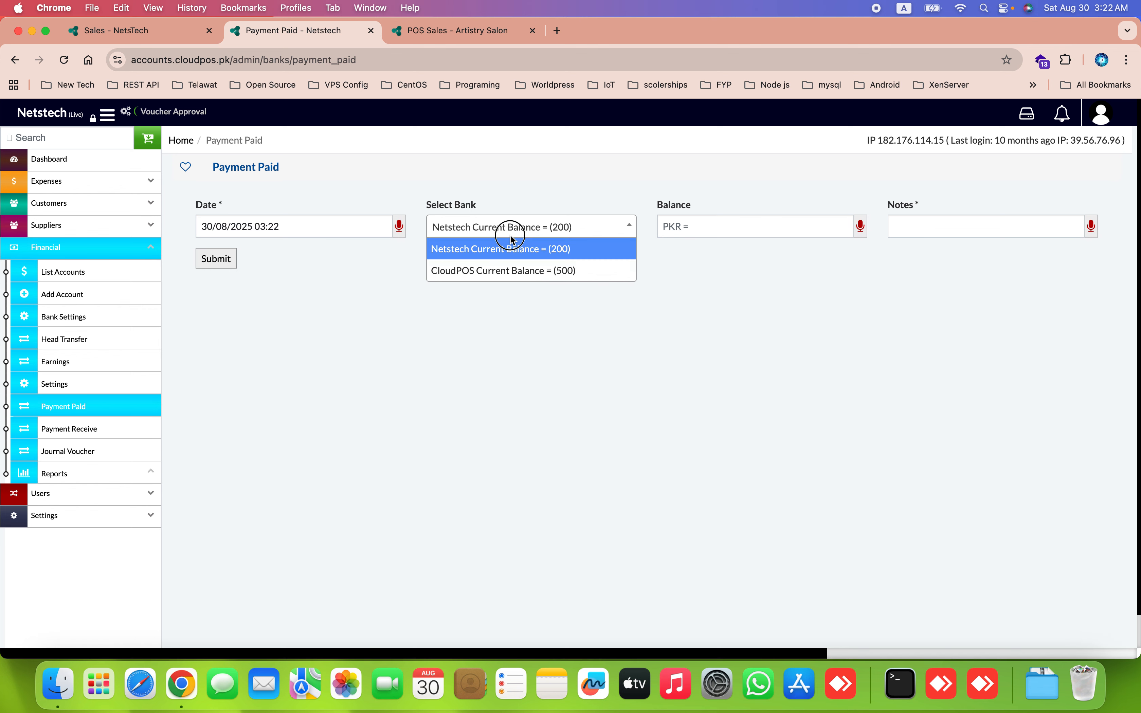
pyautogui.click(511, 236)
pyautogui.click(700, 225)
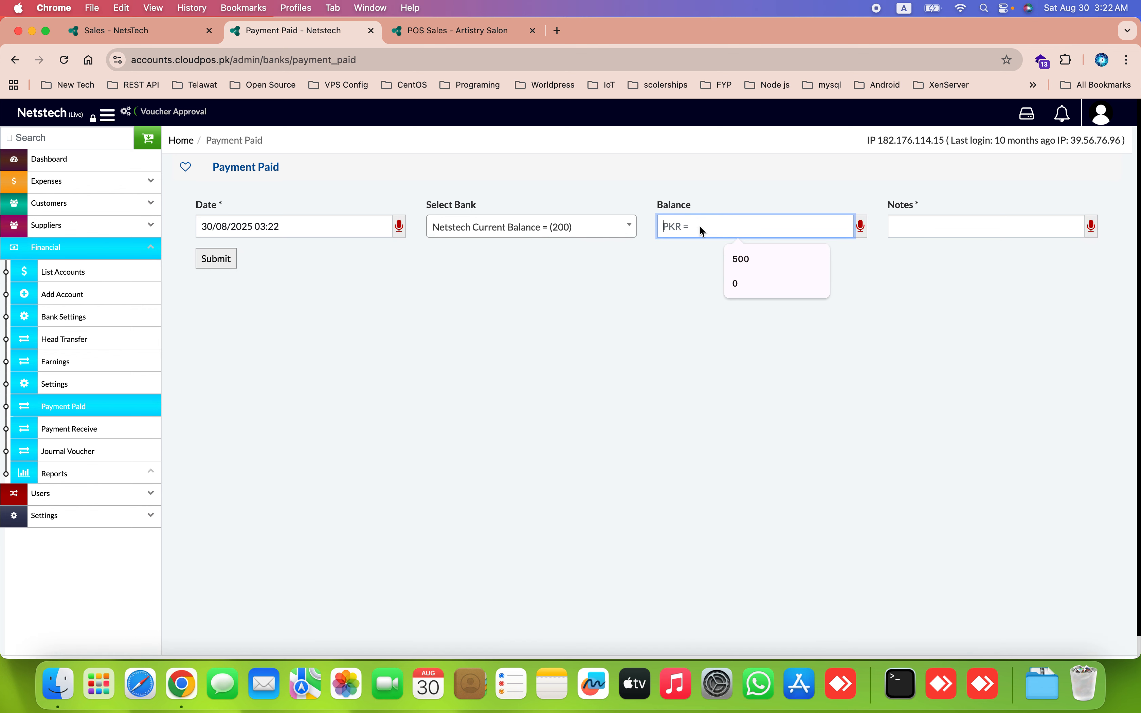
pyautogui.write('3000')
pyautogui.press('Tab')
pyautogui.write('hesk')
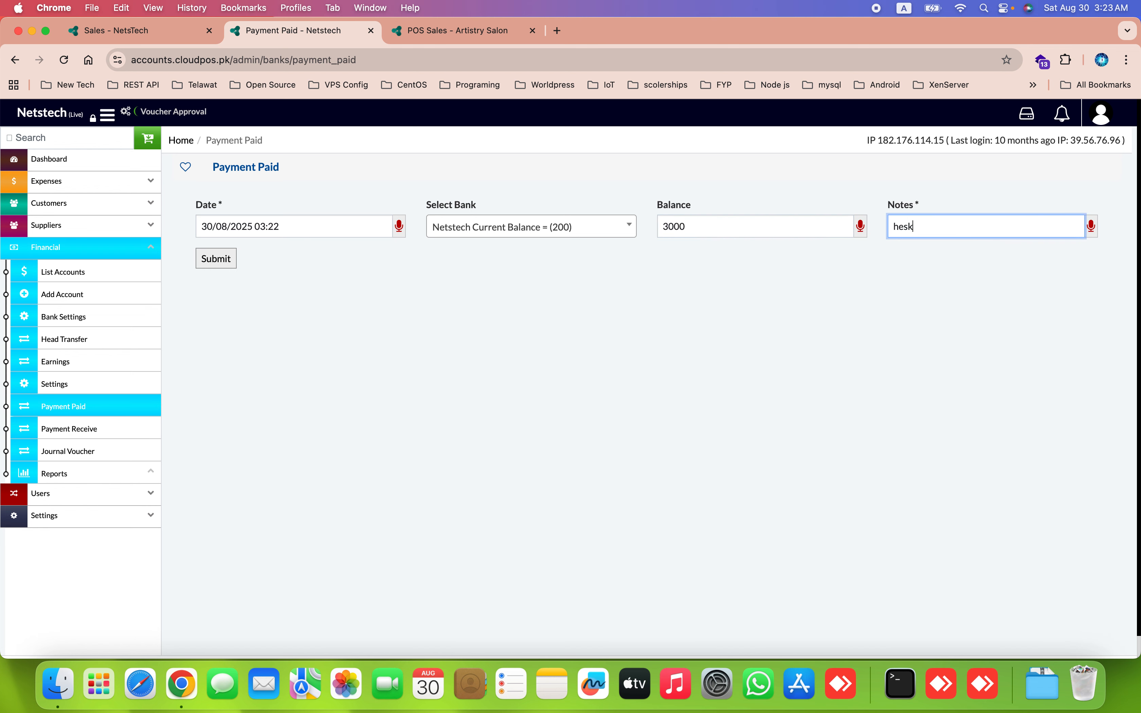
pyautogui.click(225, 265)
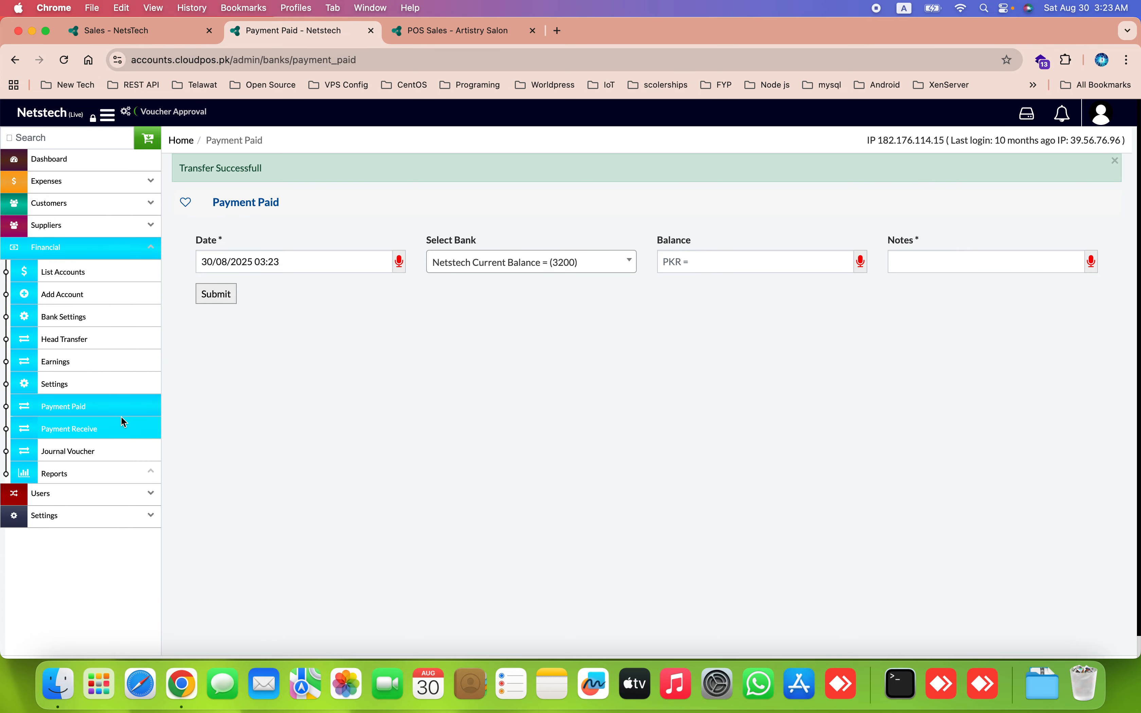
pyautogui.click(125, 279)
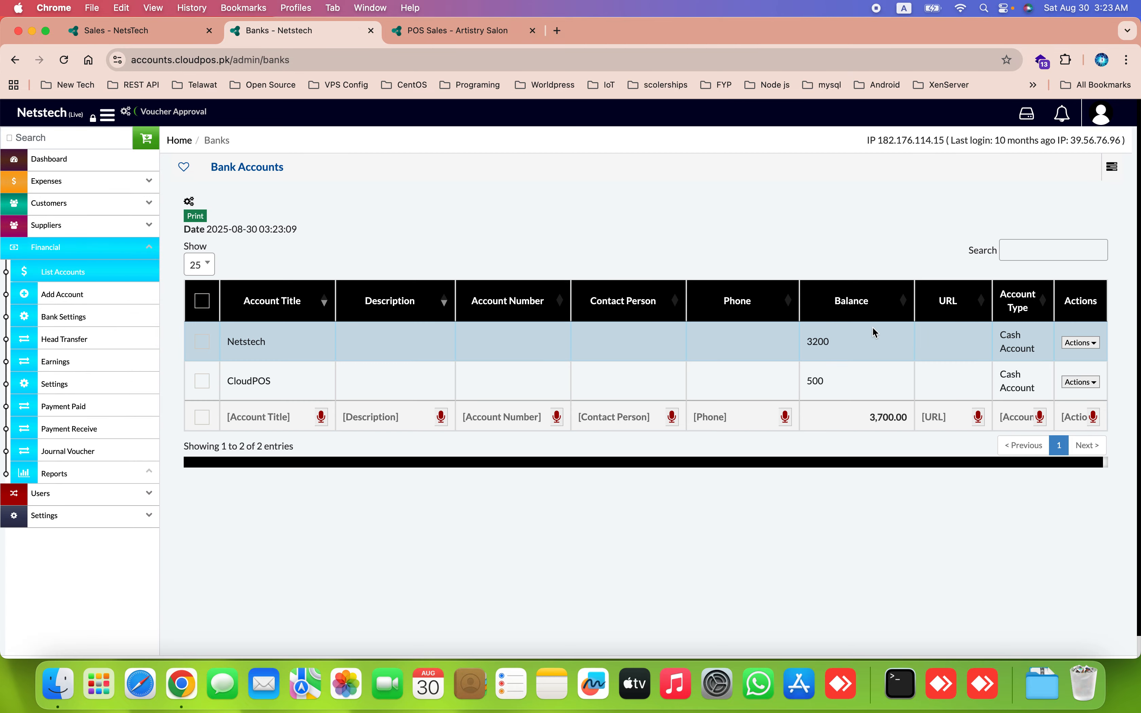
# Record a Payment Receive entry of 200 for the Netstech account with the note "kjwhs"
pyautogui.click(110, 428)
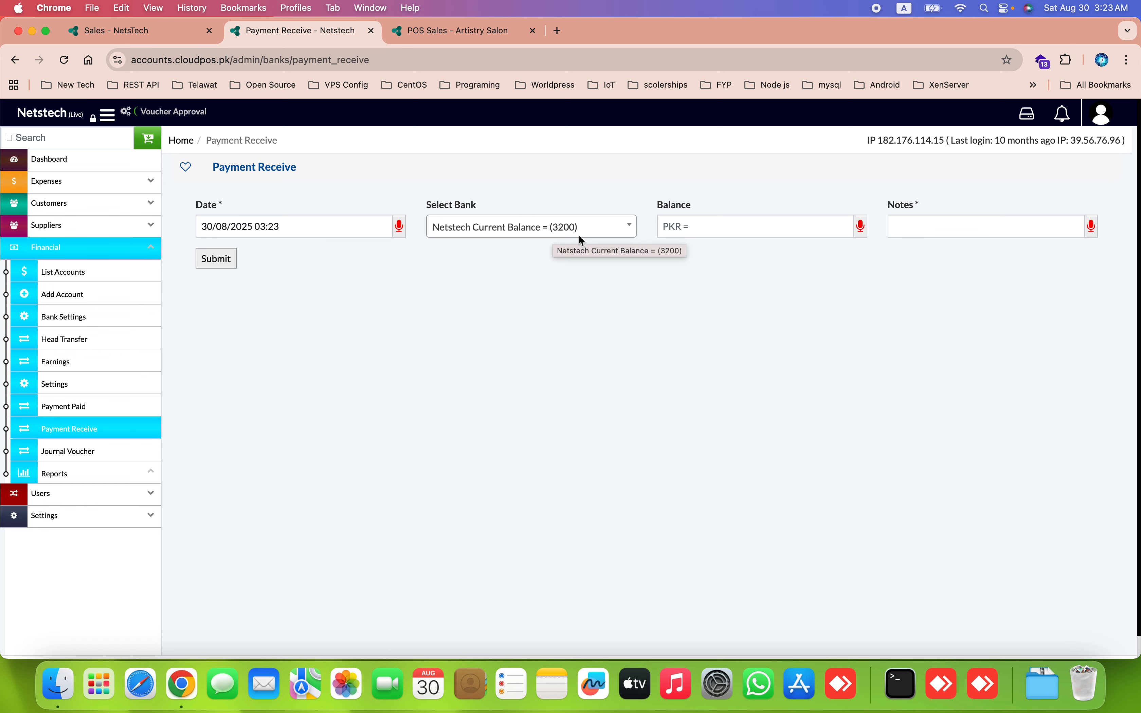
pyautogui.click(682, 231)
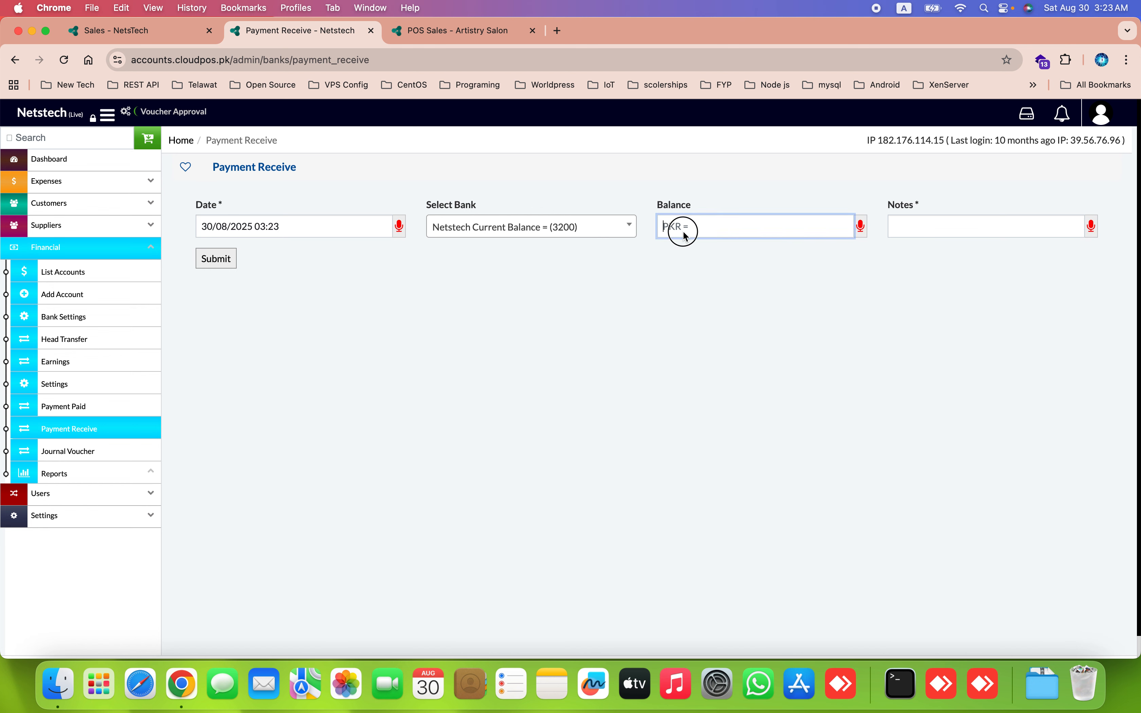
pyautogui.write('200')
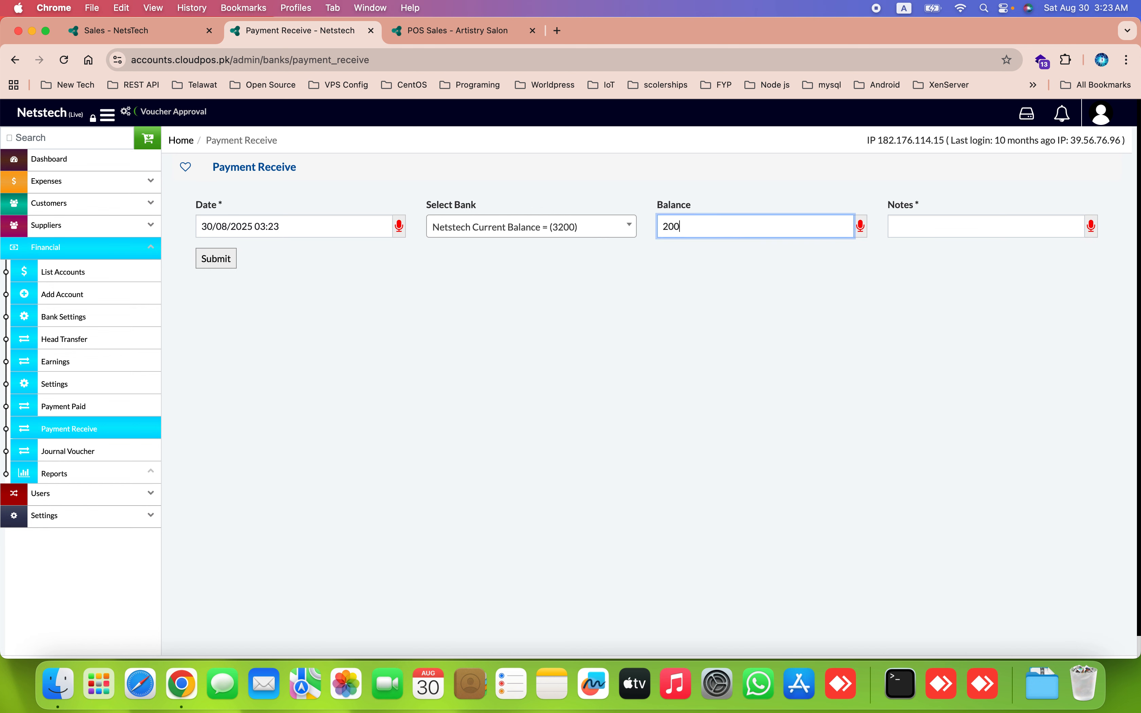
pyautogui.press('Tab')
pyautogui.write('kjwh')
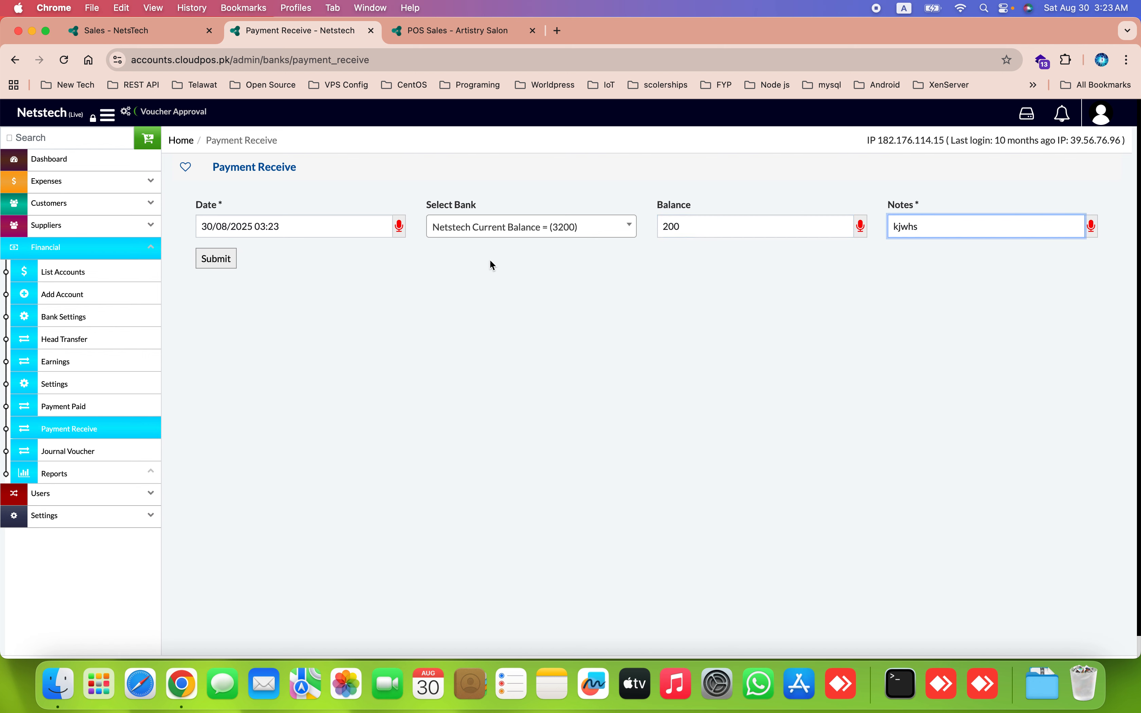
pyautogui.click(216, 260)
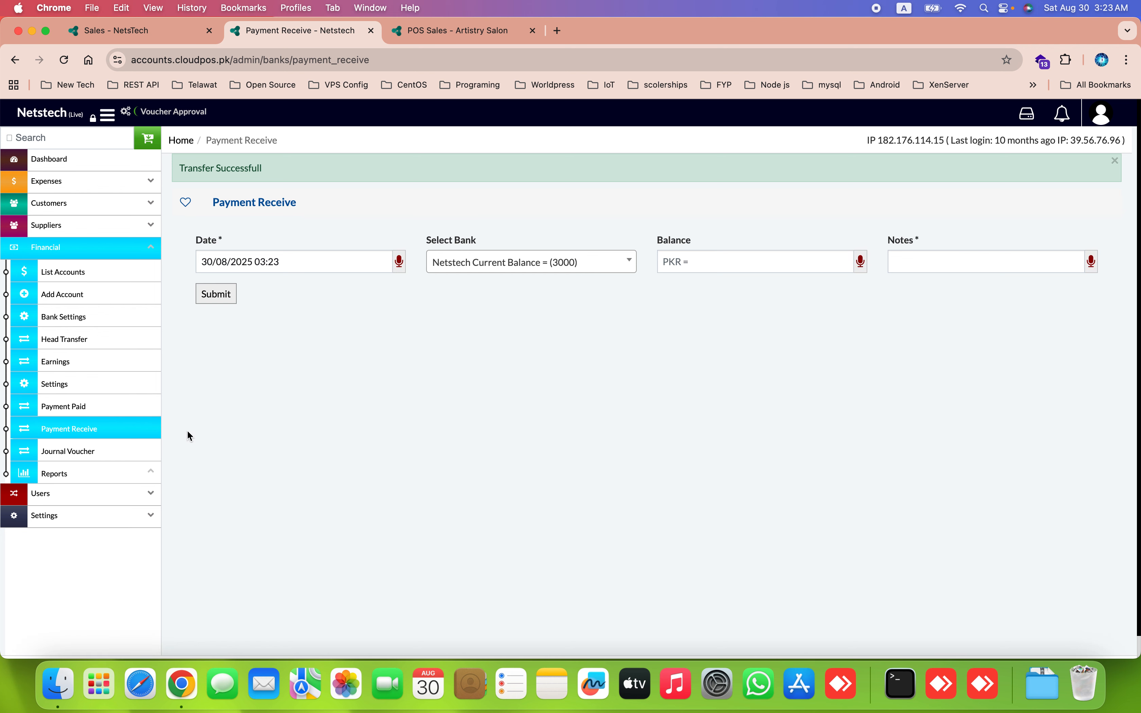
# Start a new journal voucher from the voucher approval list and keep its branch set to ALL
pyautogui.click(119, 452)
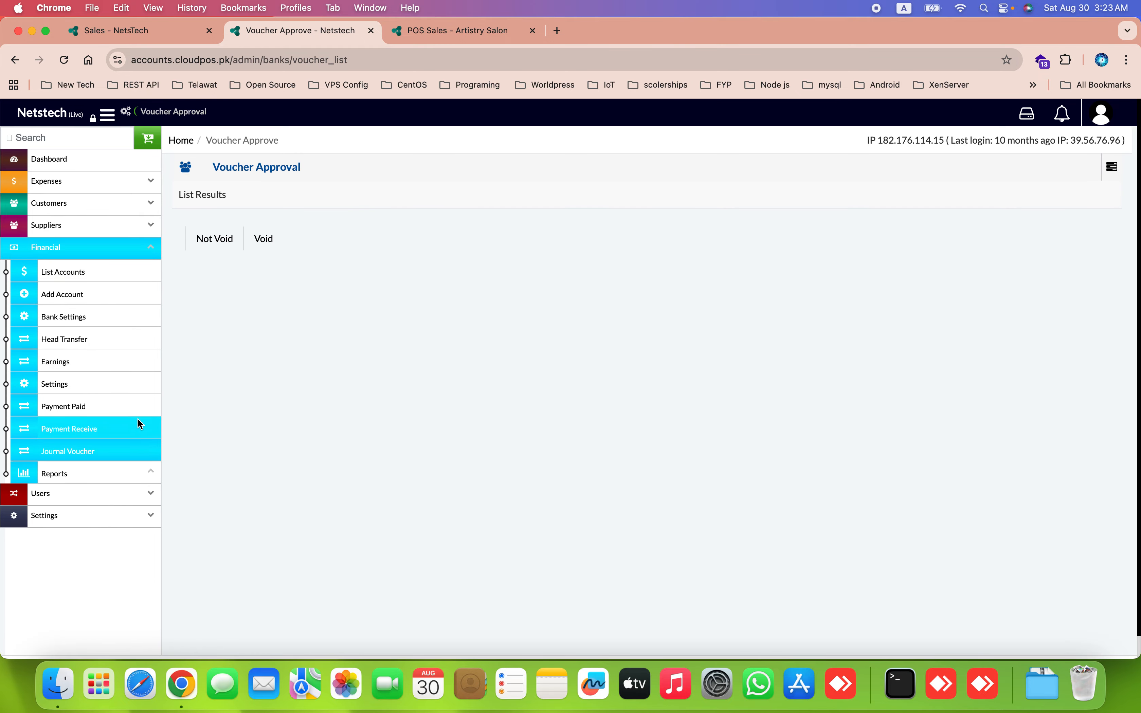
pyautogui.click(1108, 167)
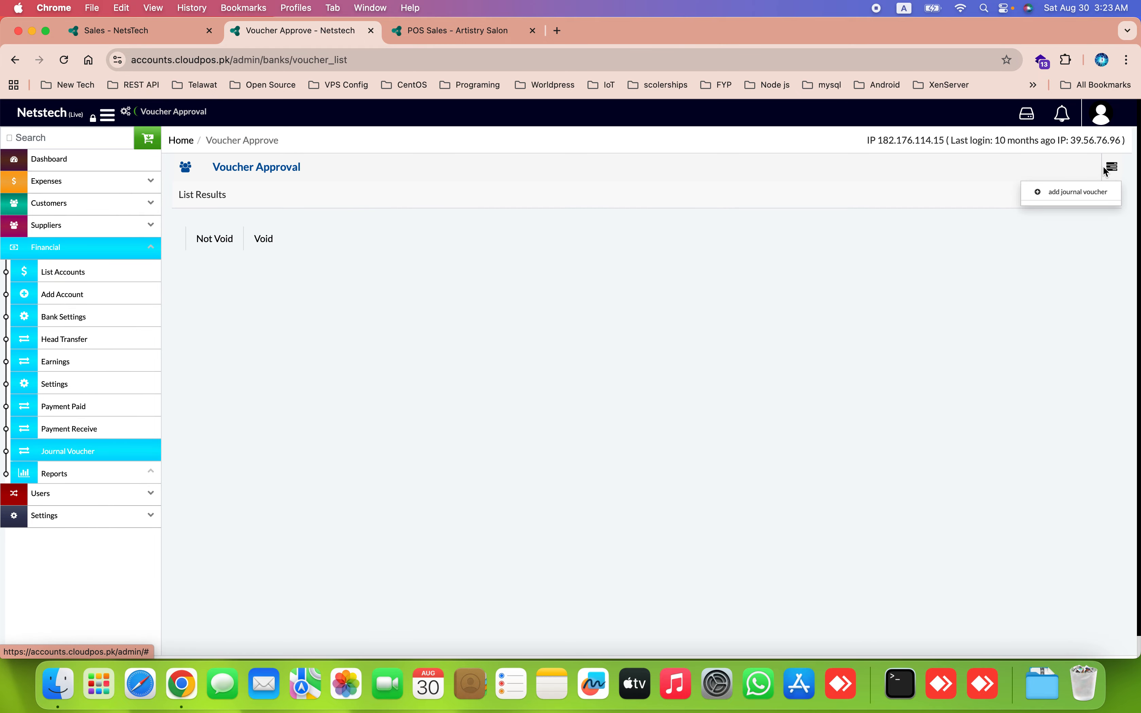
pyautogui.click(1077, 195)
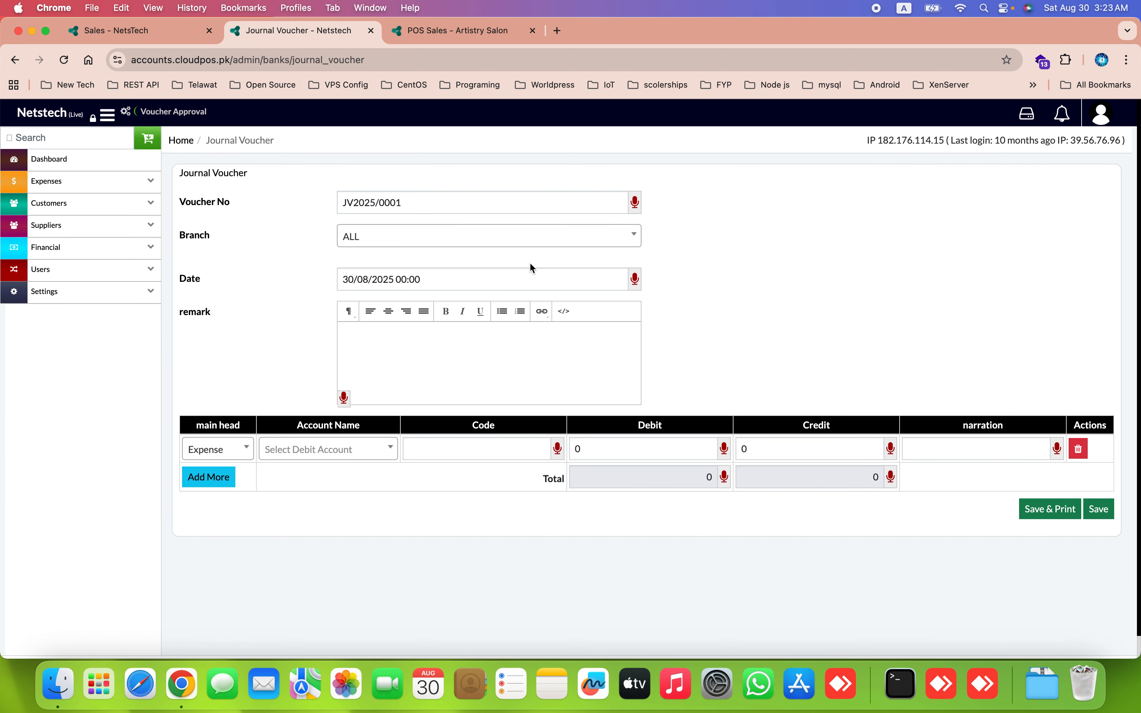
pyautogui.click(450, 241)
pyautogui.click(450, 240)
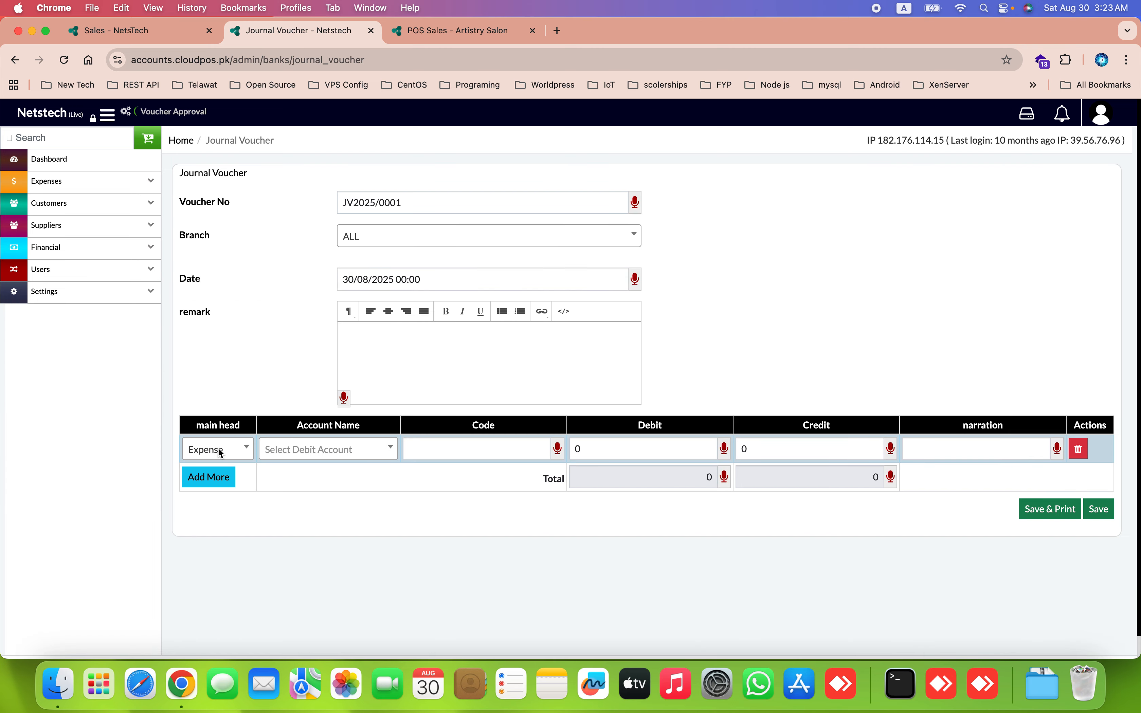
# Set the first voucher line's main head to Customer and its account to Walk in Customer
pyautogui.click(237, 456)
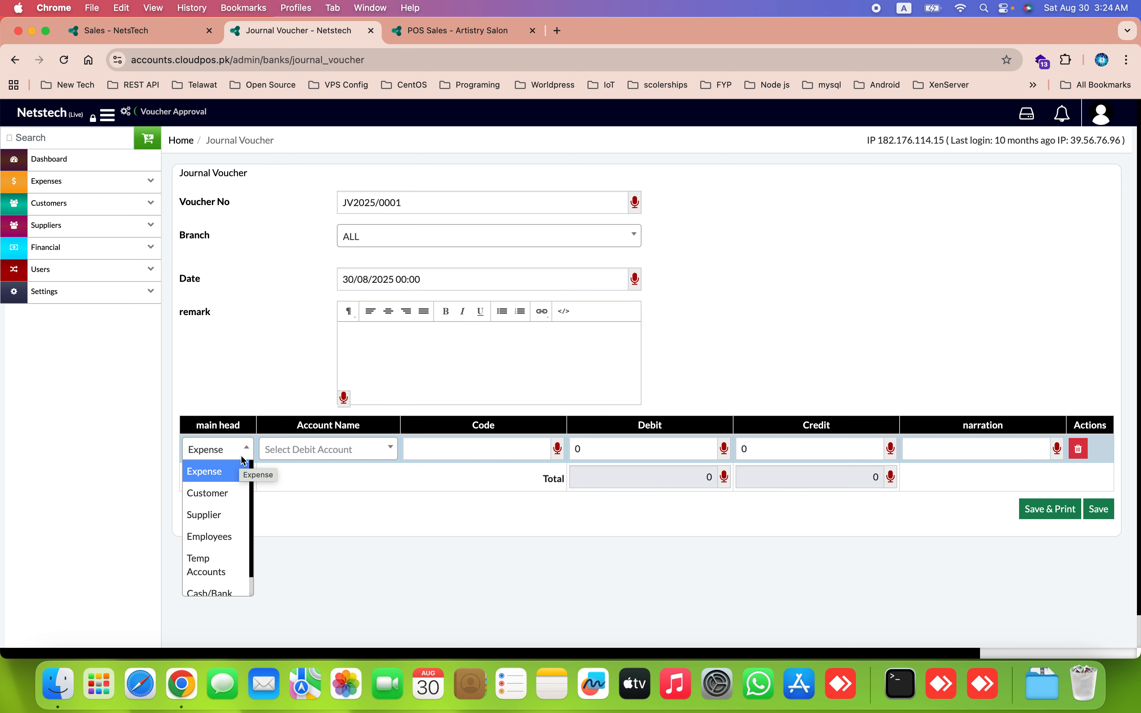
pyautogui.click(224, 501)
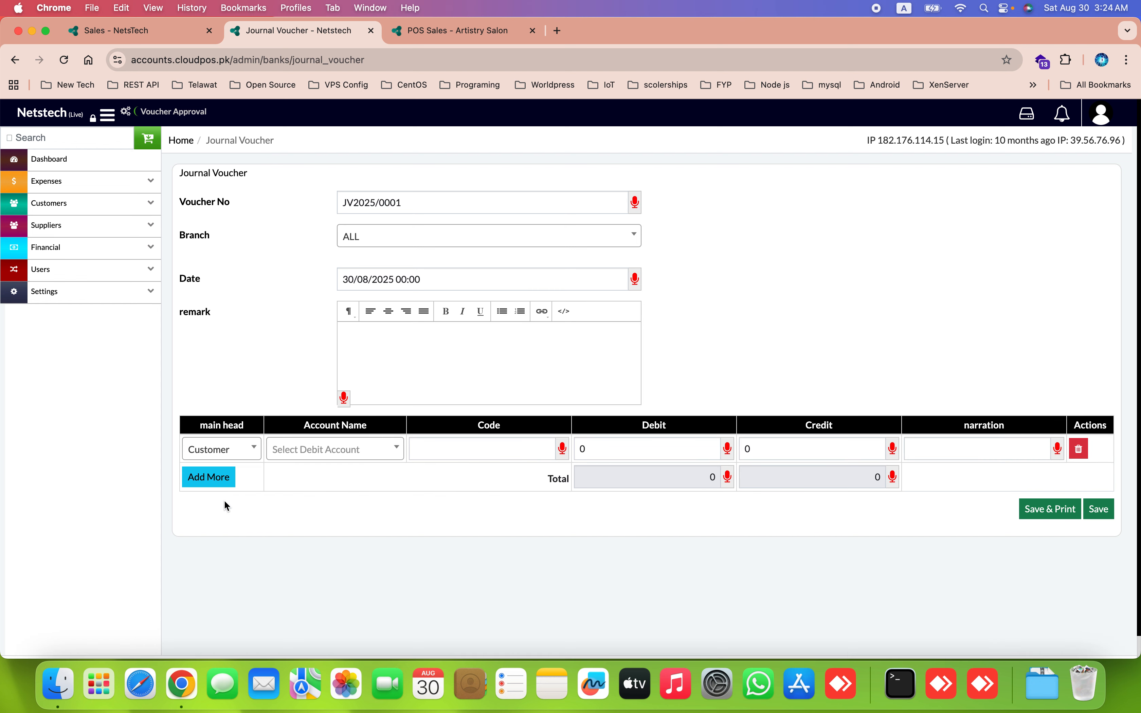
pyautogui.click(318, 451)
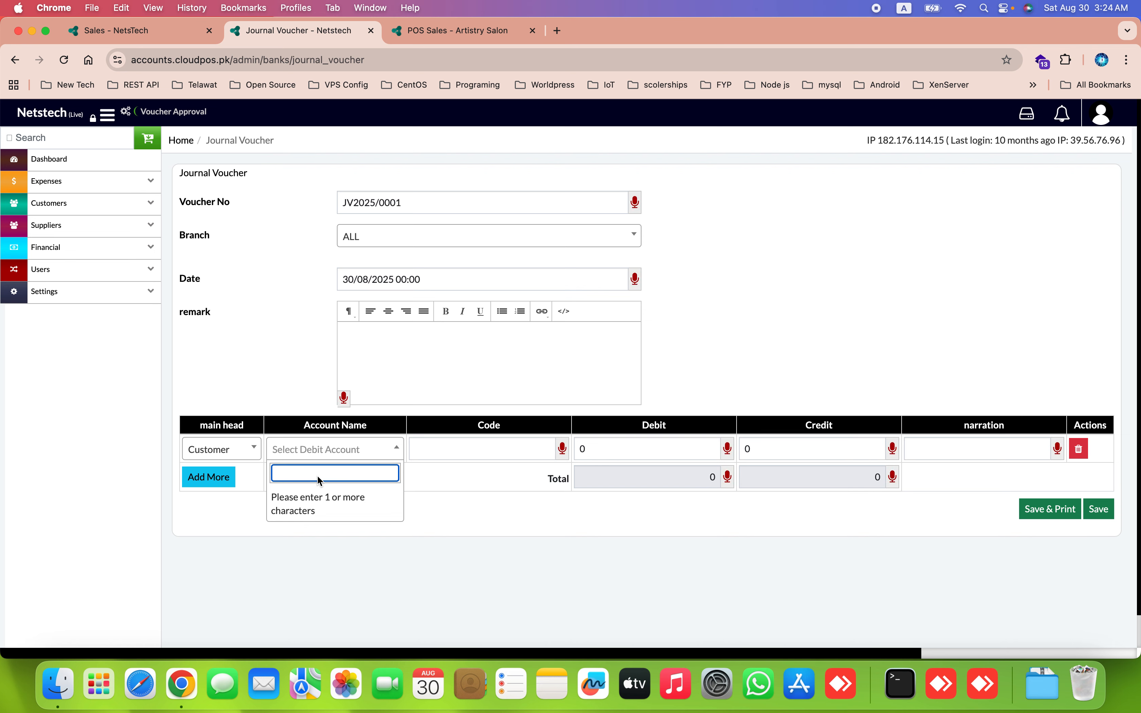
pyautogui.write('w')
pyautogui.click(314, 493)
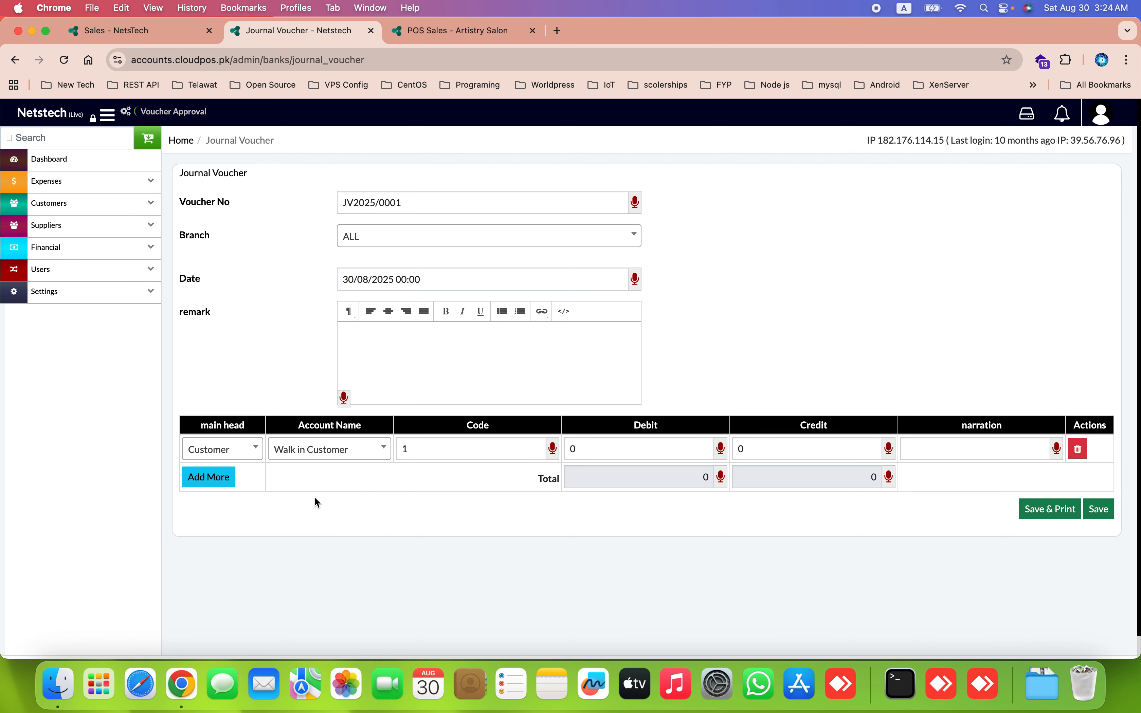
# Add a second voucher line with the Expense main head and the MAINTANCE account
pyautogui.click(221, 477)
pyautogui.click(229, 477)
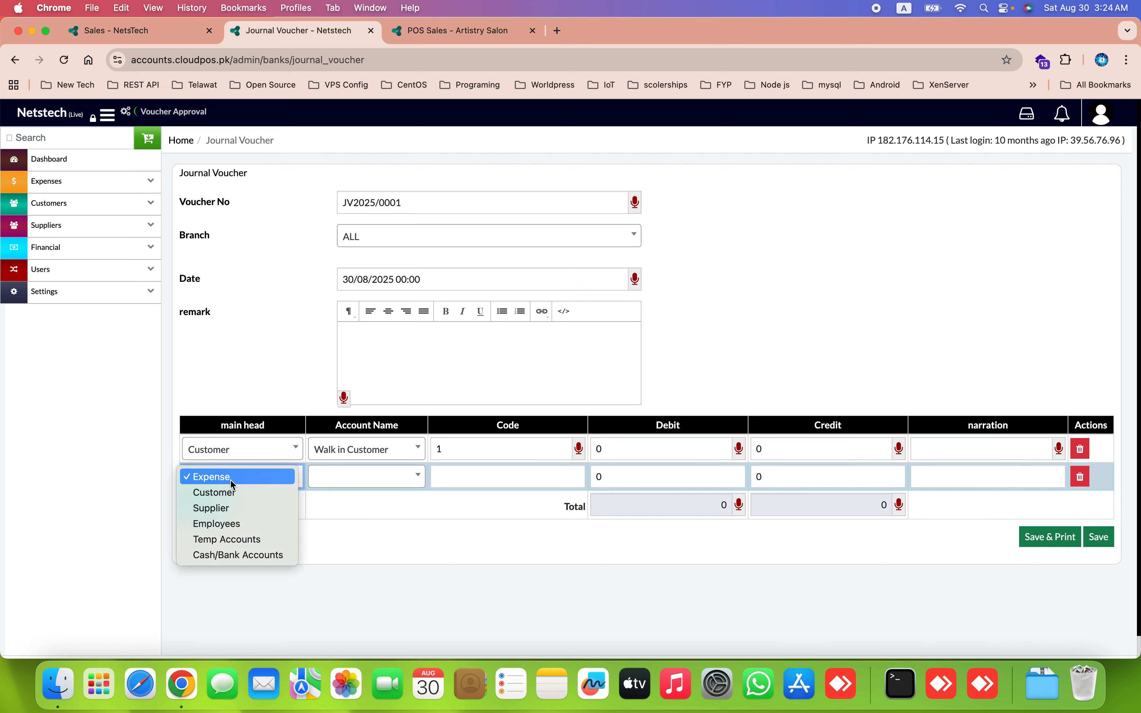
pyautogui.click(231, 479)
pyautogui.click(341, 475)
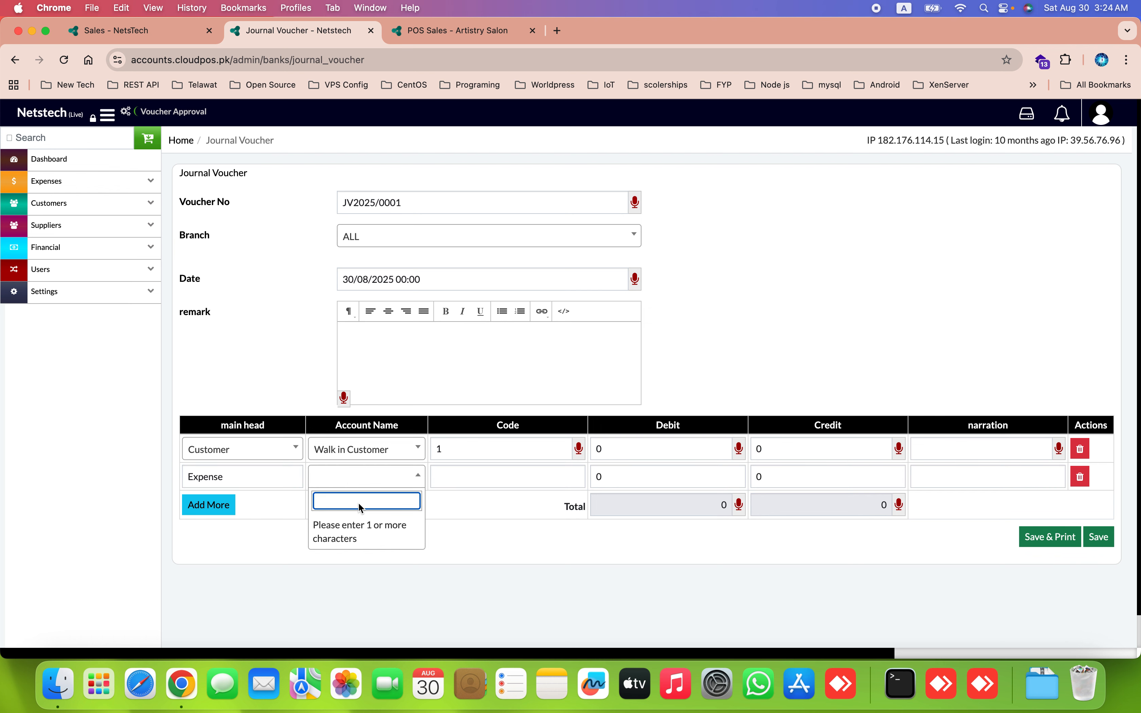
pyautogui.write('w')
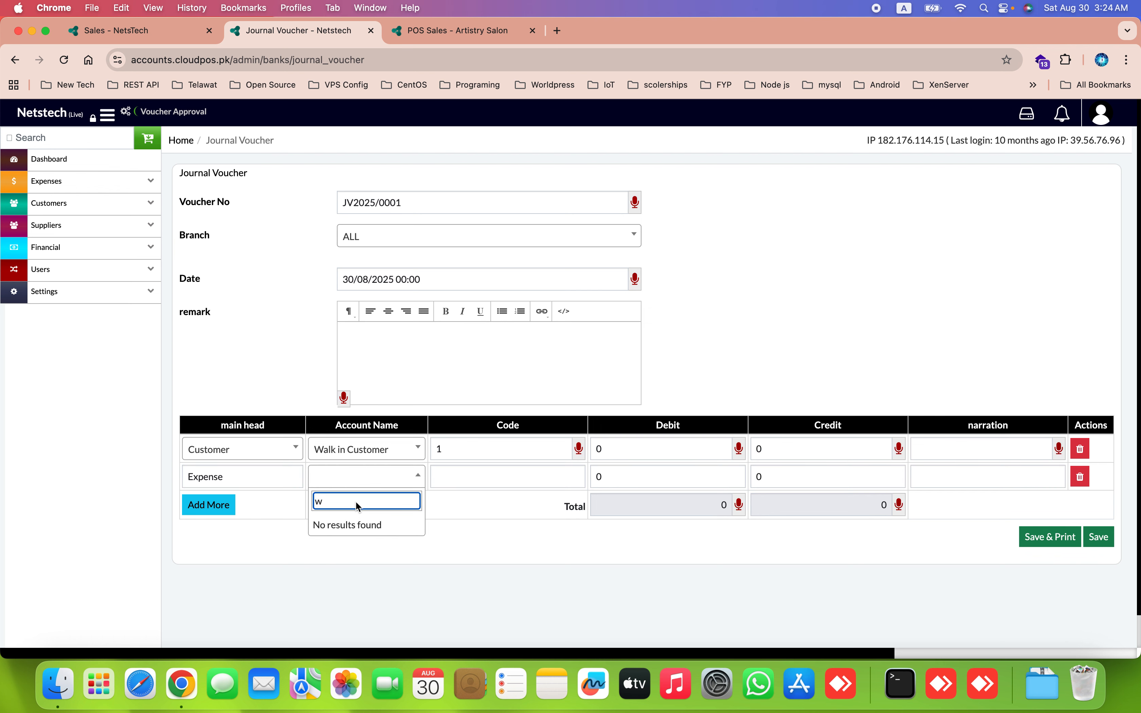
pyautogui.press('BackSpace')
pyautogui.write('e')
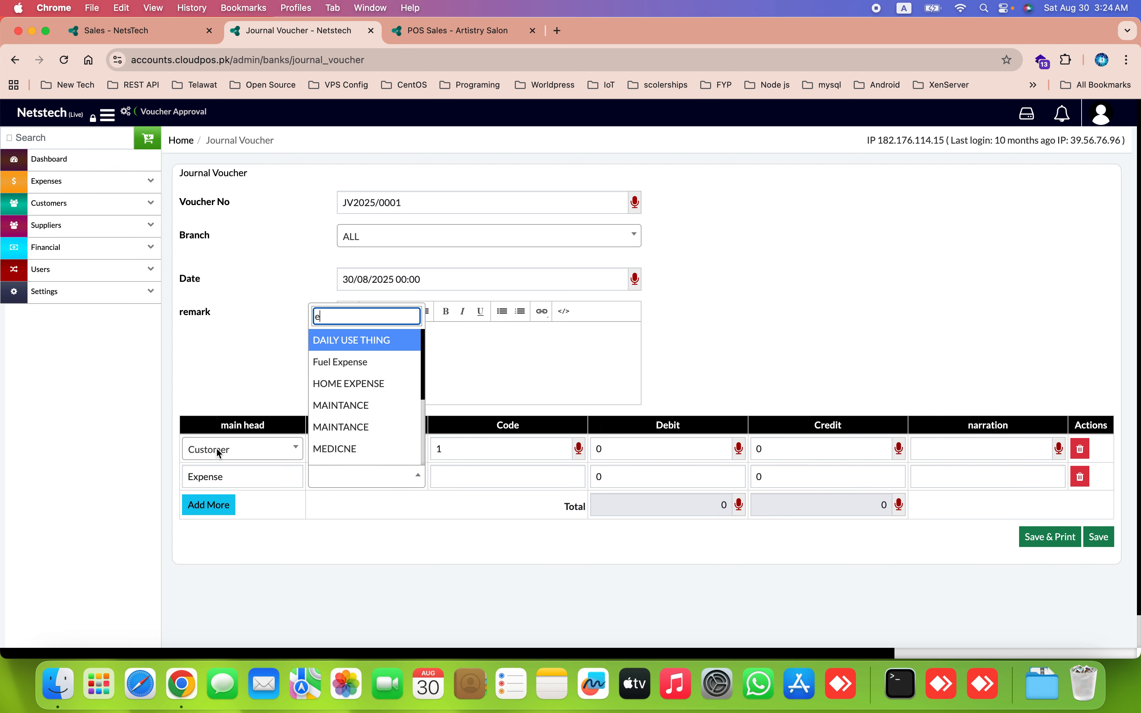
pyautogui.click(320, 428)
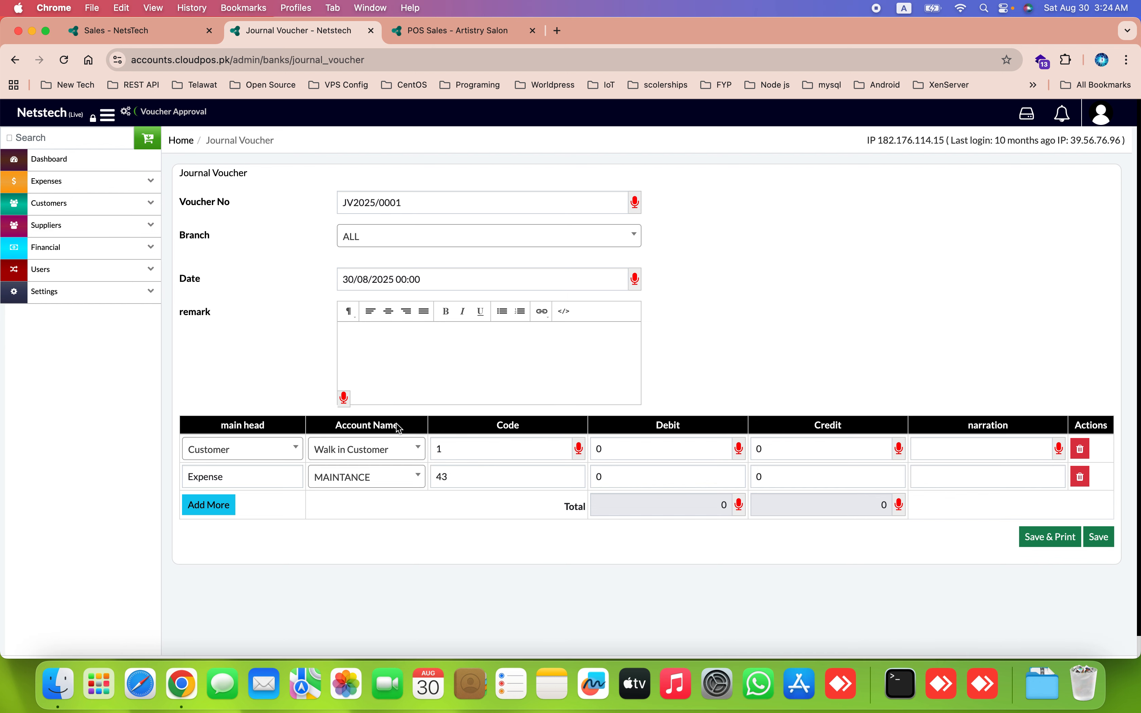
# Enter a credit of 200 on the Walk in Customer line and a debit of 200 on the MAINTANCE line
pyautogui.click(604, 449)
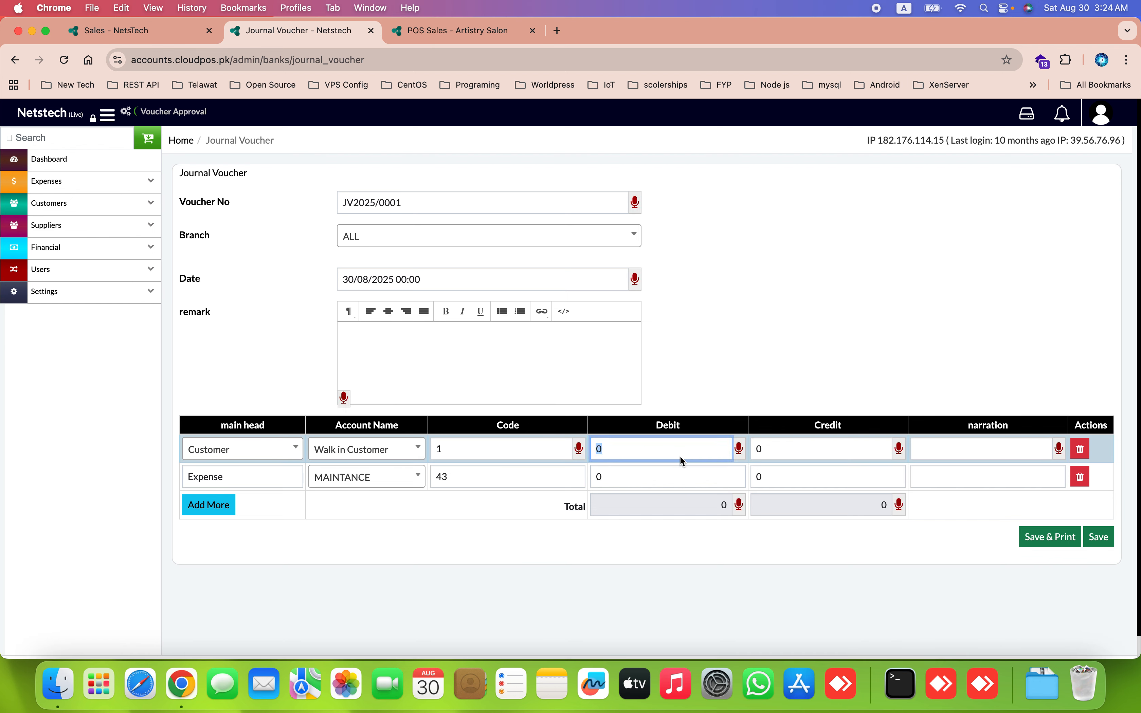
pyautogui.click(773, 454)
pyautogui.write('200')
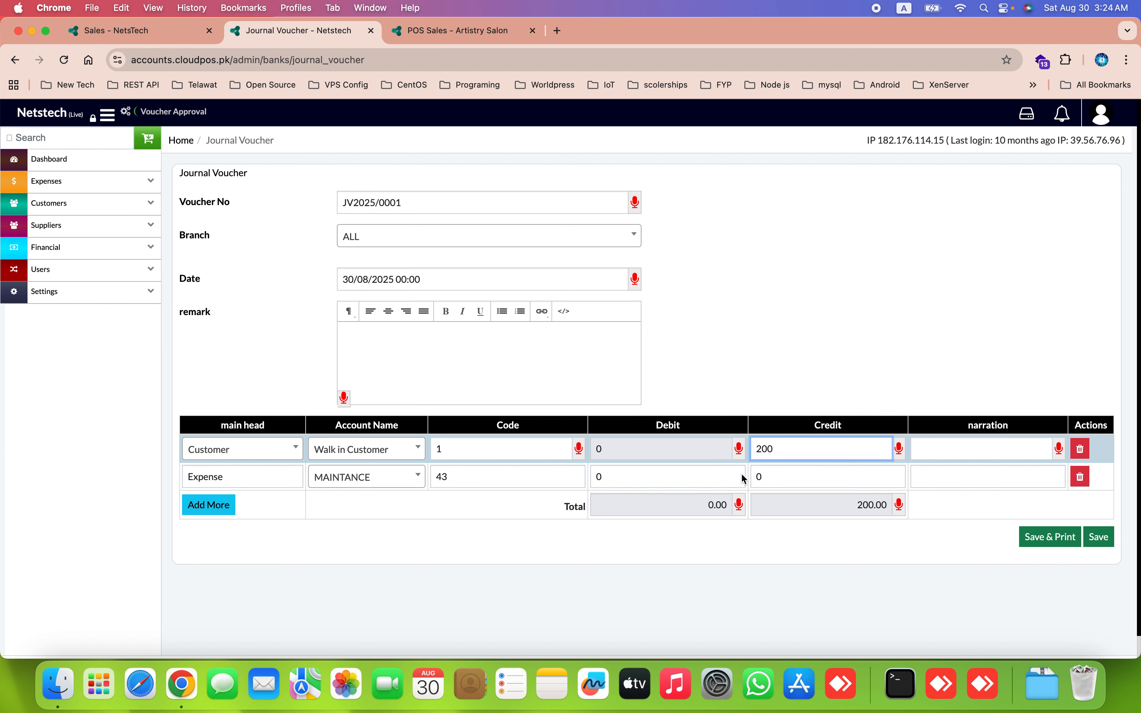
pyautogui.click(698, 477)
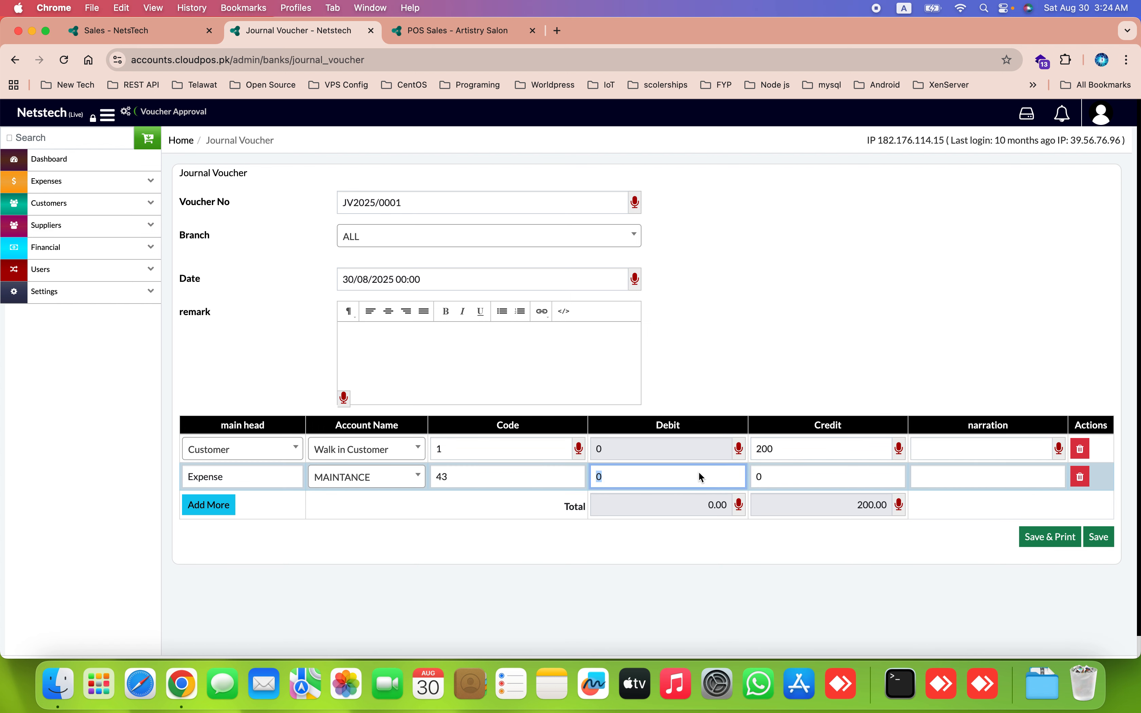
pyautogui.write('200')
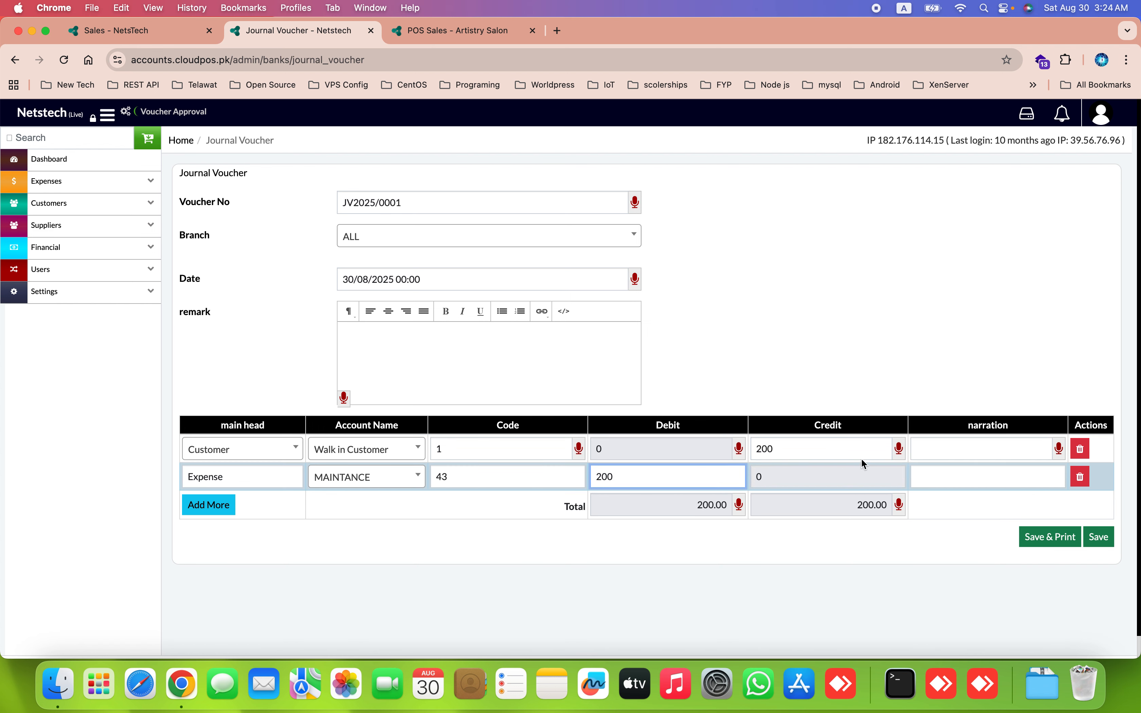
# Enter the narrations "se" for the customer line and "ede" for the expense line, and save the voucher with a print preview, dismissing the printout
pyautogui.click(968, 455)
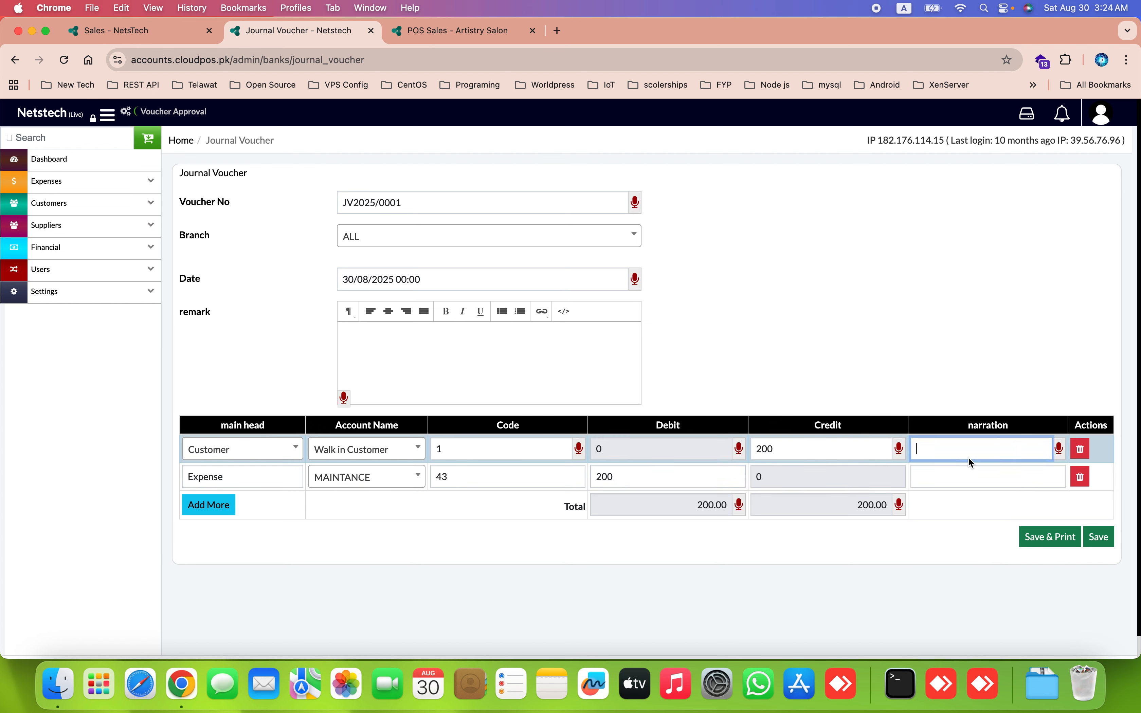
pyautogui.write('se')
pyautogui.click(960, 478)
pyautogui.write('ede')
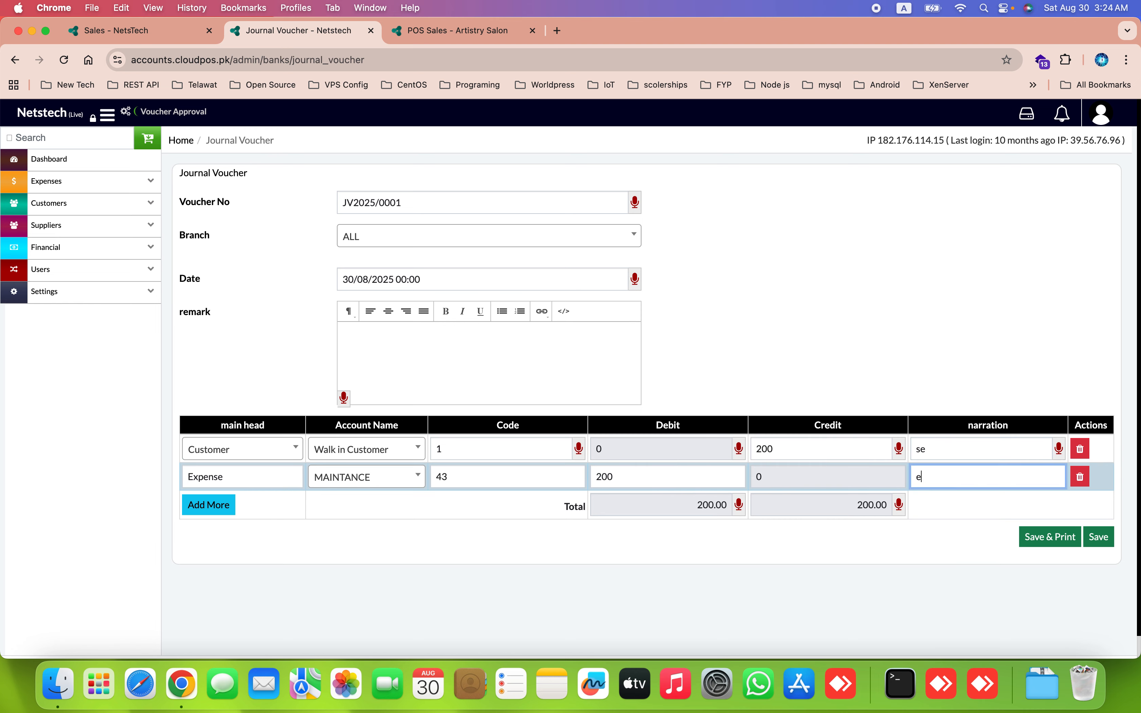
pyautogui.click(1063, 541)
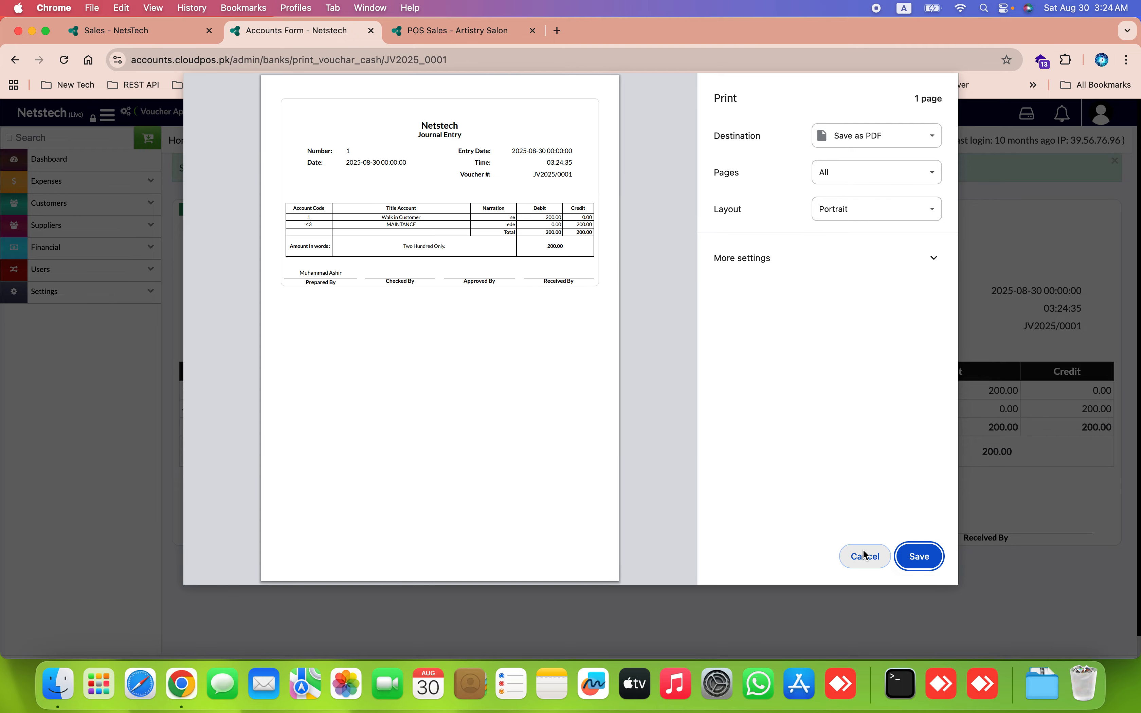
pyautogui.click(864, 553)
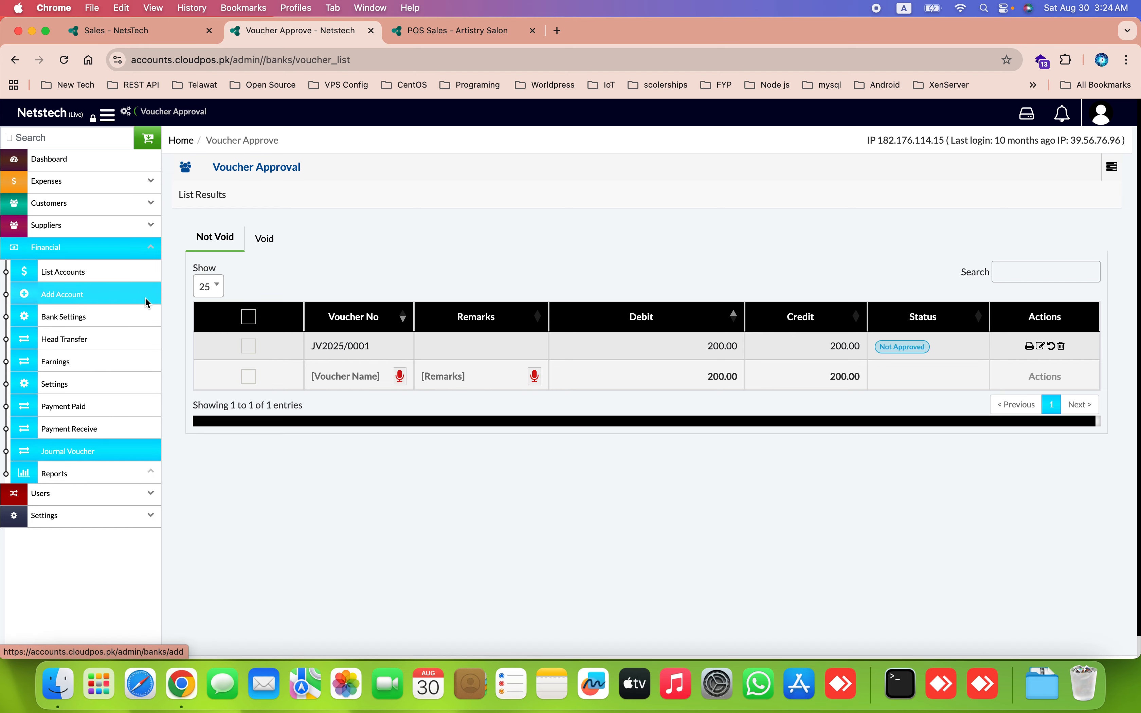
# Check the bank accounts list, and open the financial summary report
pyautogui.click(150, 283)
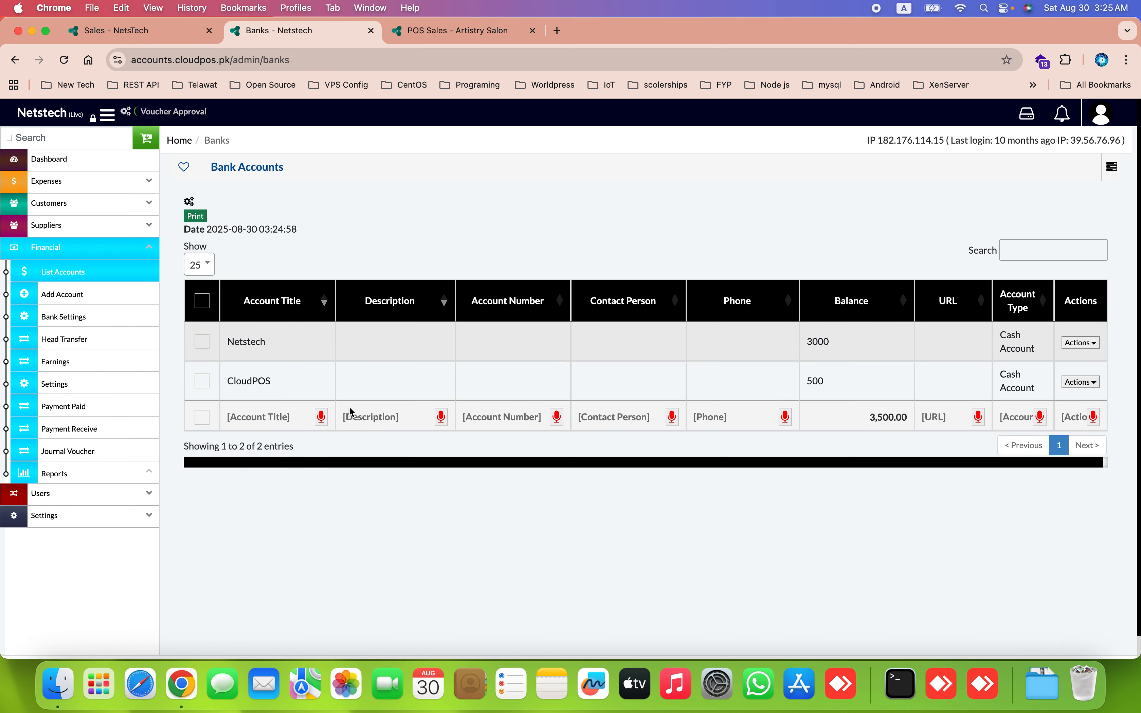
pyautogui.click(125, 473)
pyautogui.scroll(-2, 125, 480)
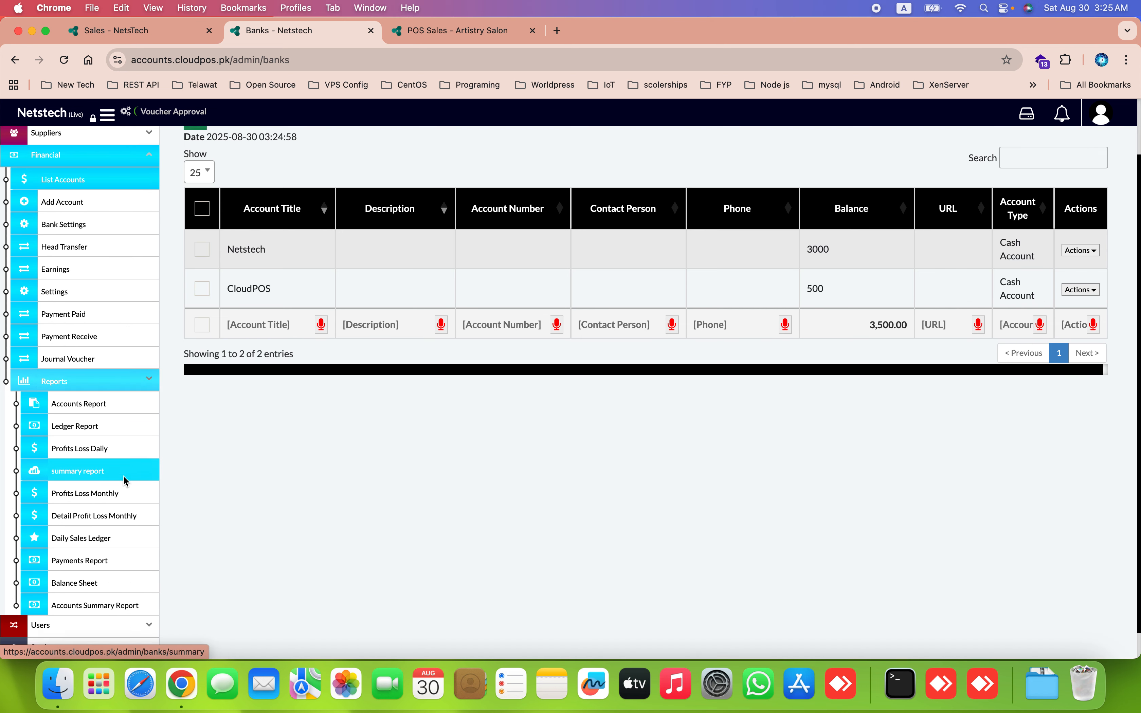
pyautogui.scroll(-1, 124, 480)
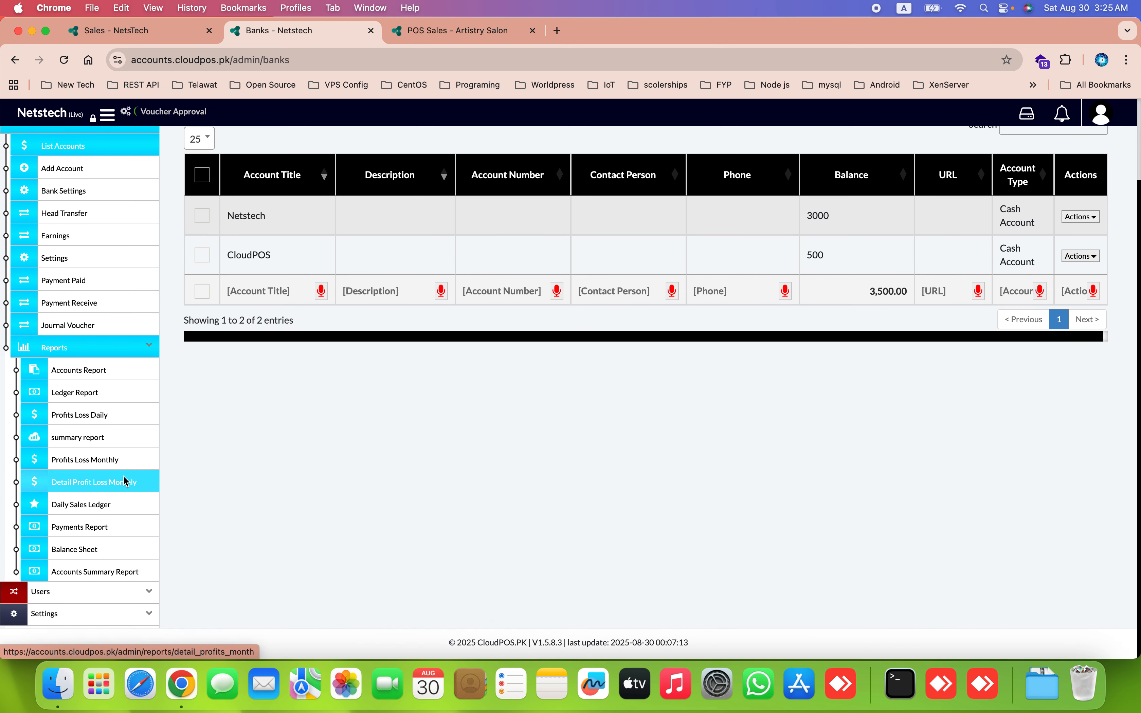
pyautogui.scroll(1, 124, 481)
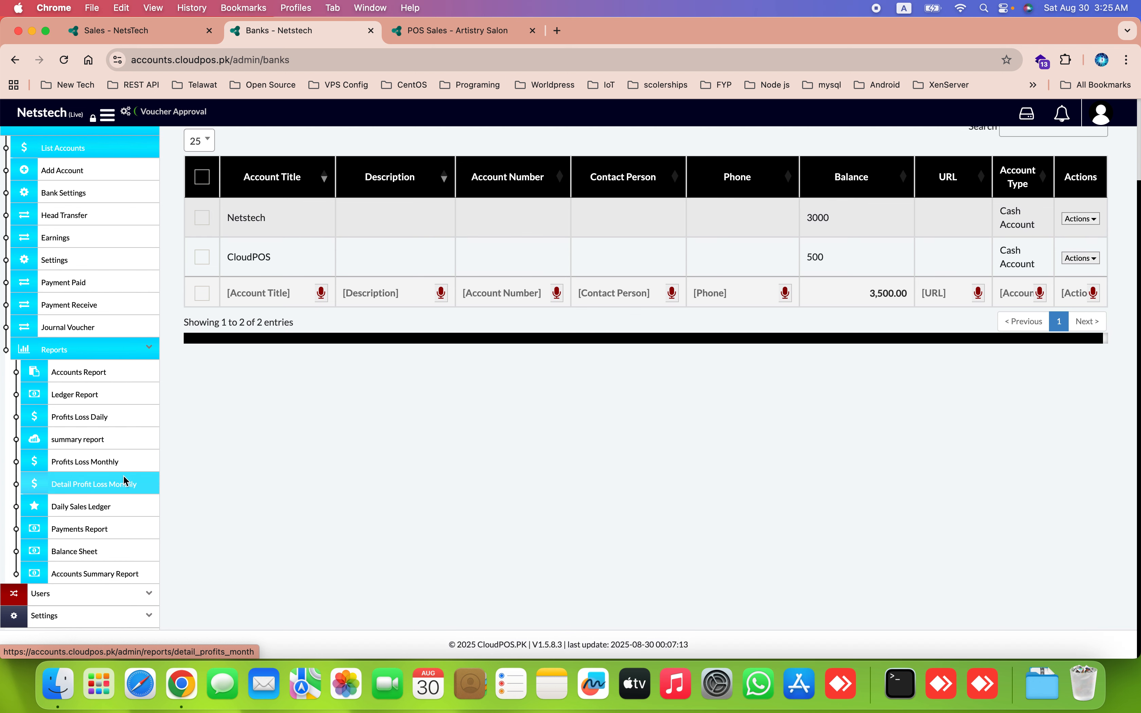
pyautogui.click(126, 435)
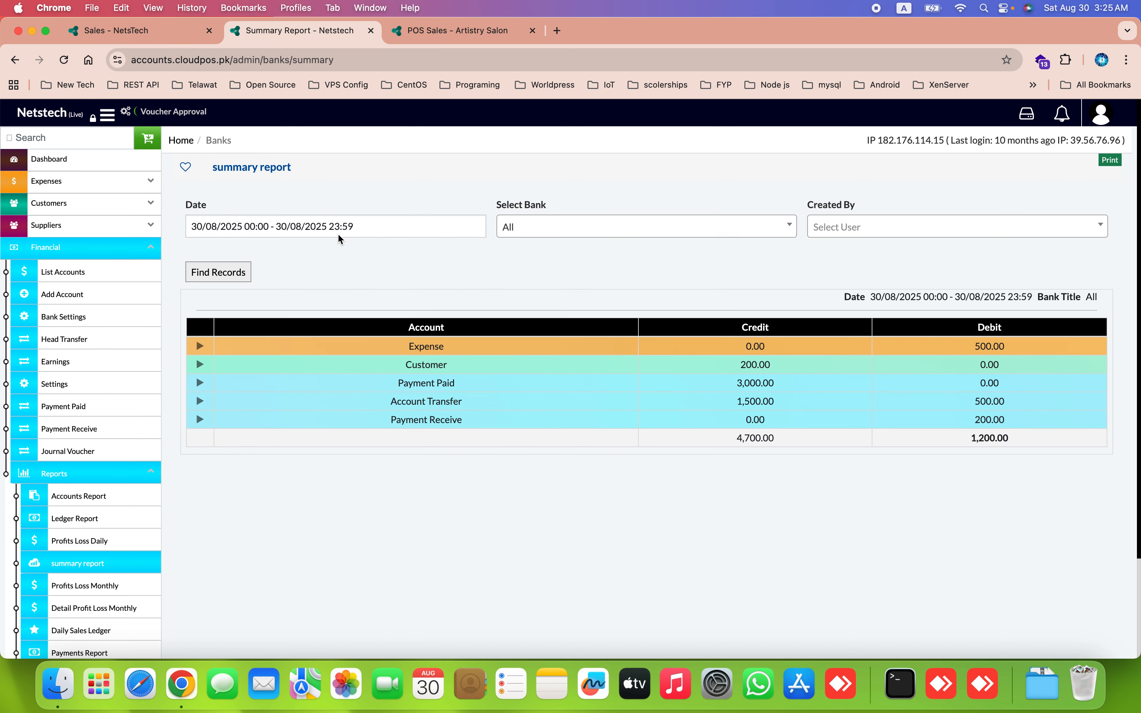
# Look through the summary report's date range and bank filter options, keeping the current date and All banks
pyautogui.click(327, 226)
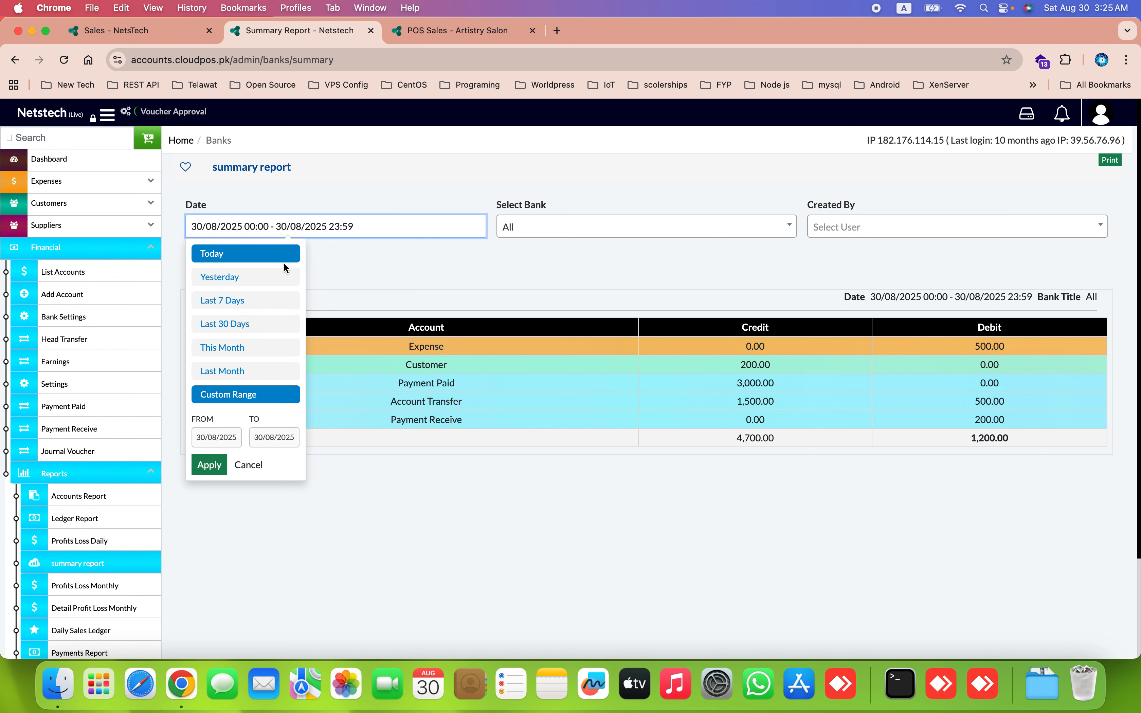
pyautogui.click(396, 280)
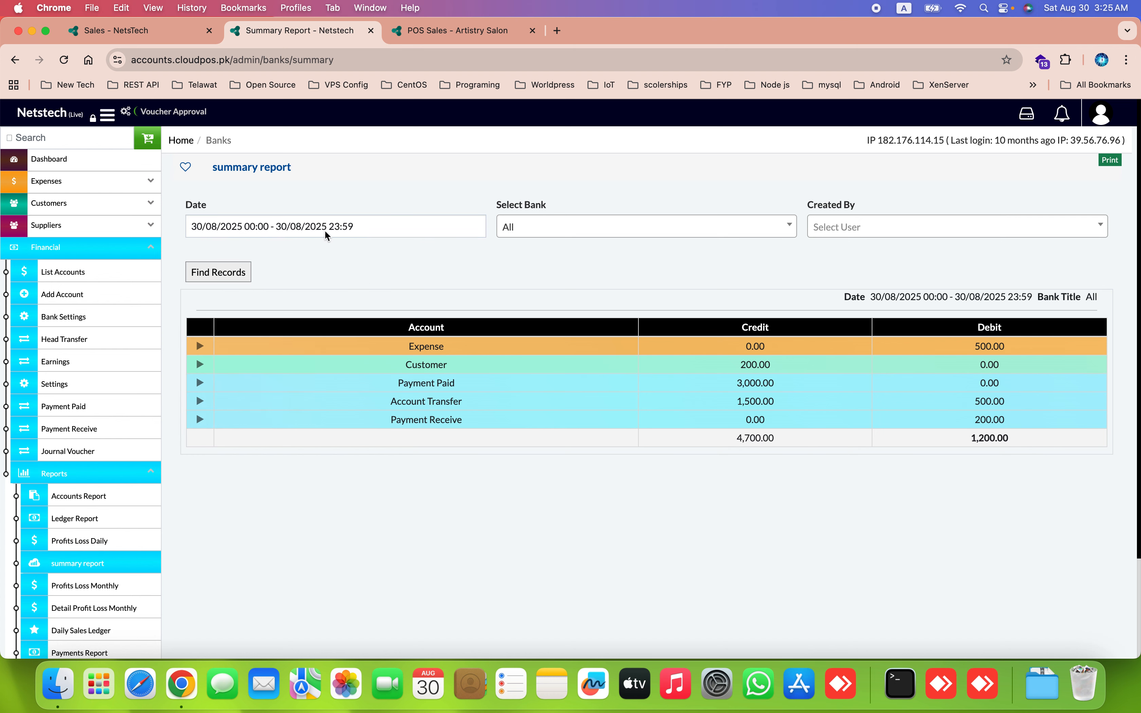
pyautogui.click(538, 232)
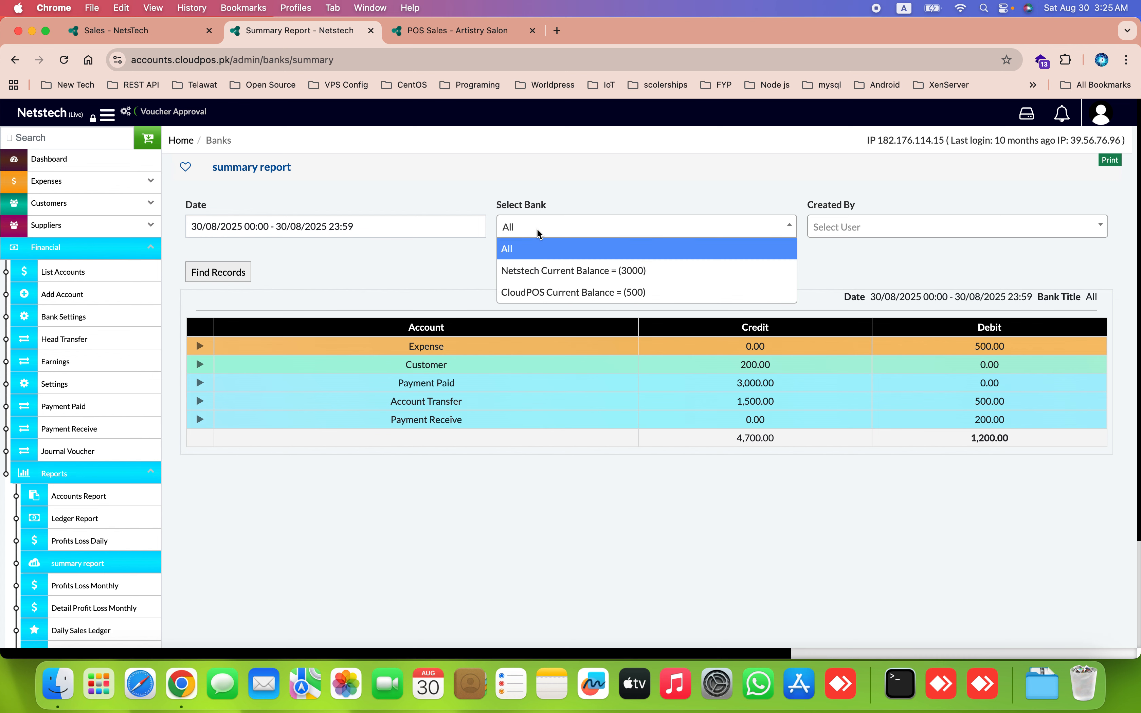
pyautogui.click(552, 201)
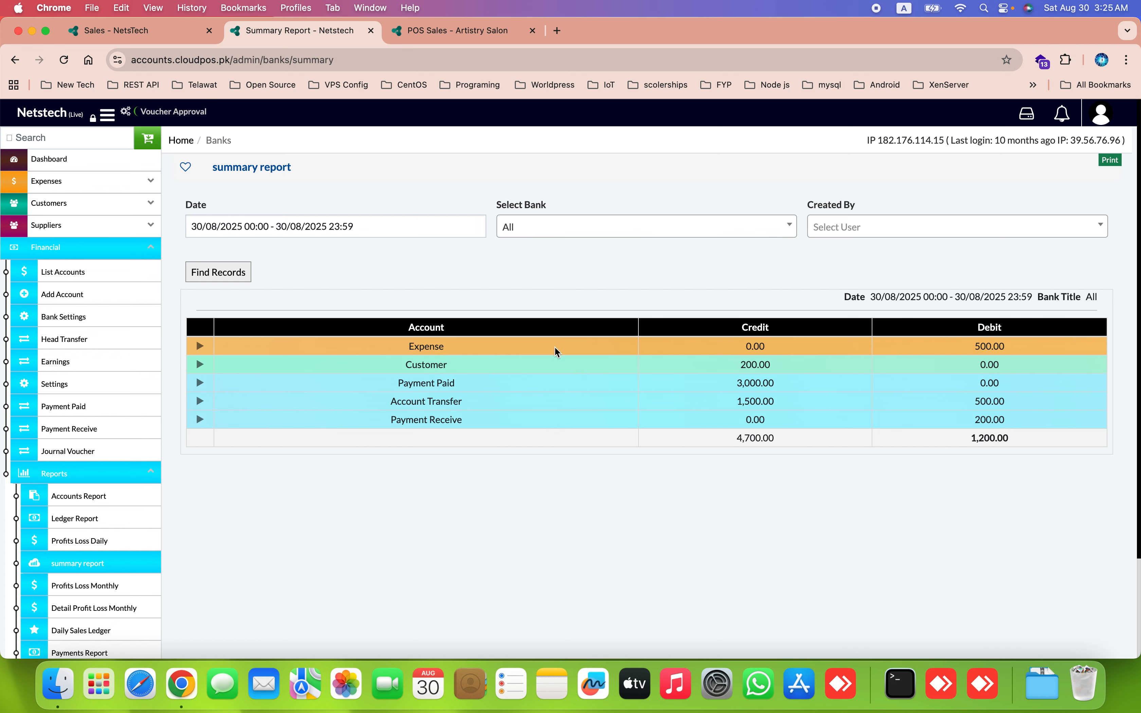
# Examine the Expense breakdown down to the HOME EXPENSE => MAINTANCE entries, and the Customer breakdown down to the Walk in Customer entries
pyautogui.click(201, 347)
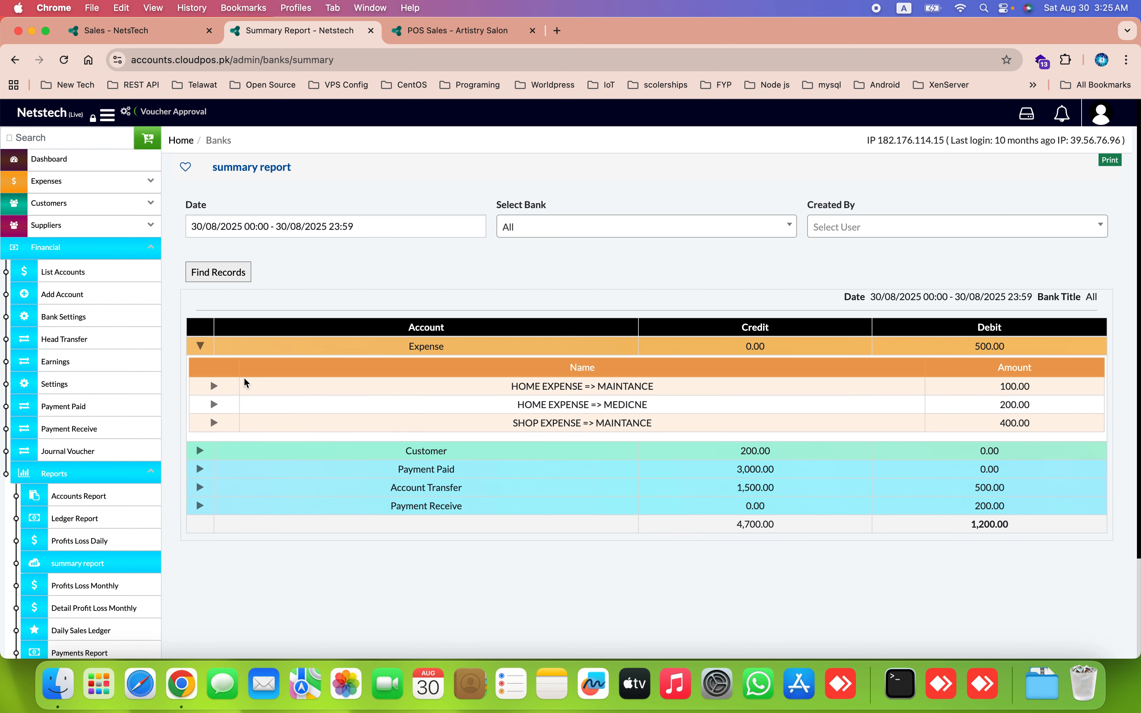
pyautogui.click(220, 388)
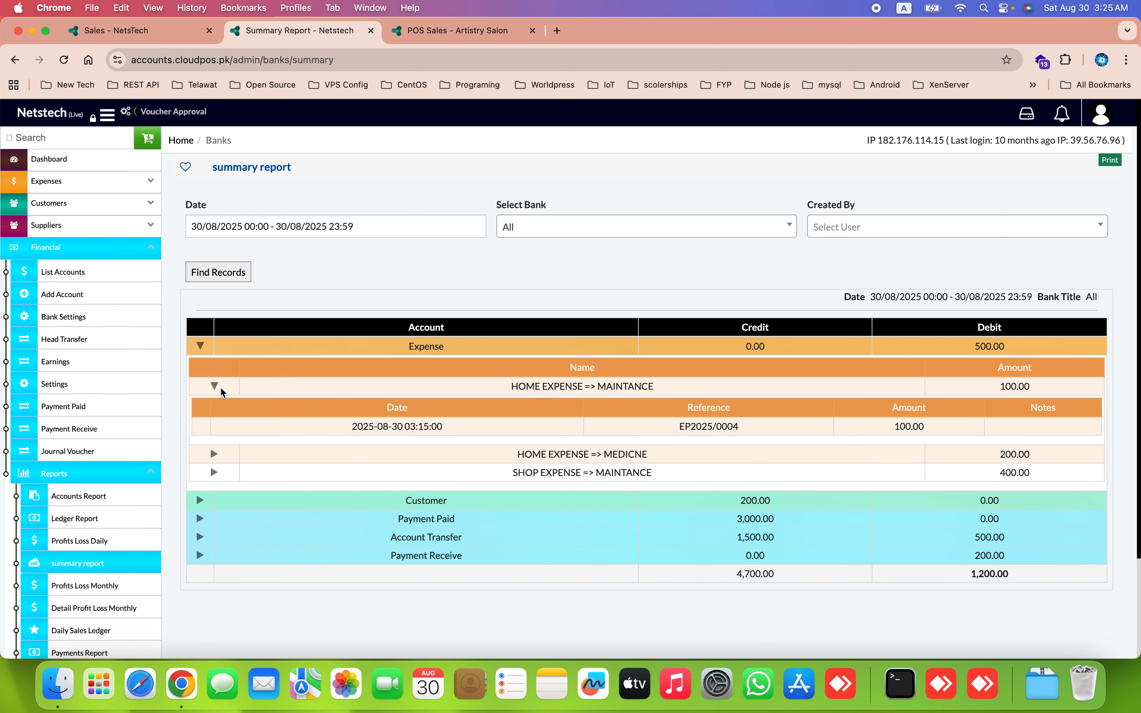
pyautogui.click(217, 387)
pyautogui.click(201, 347)
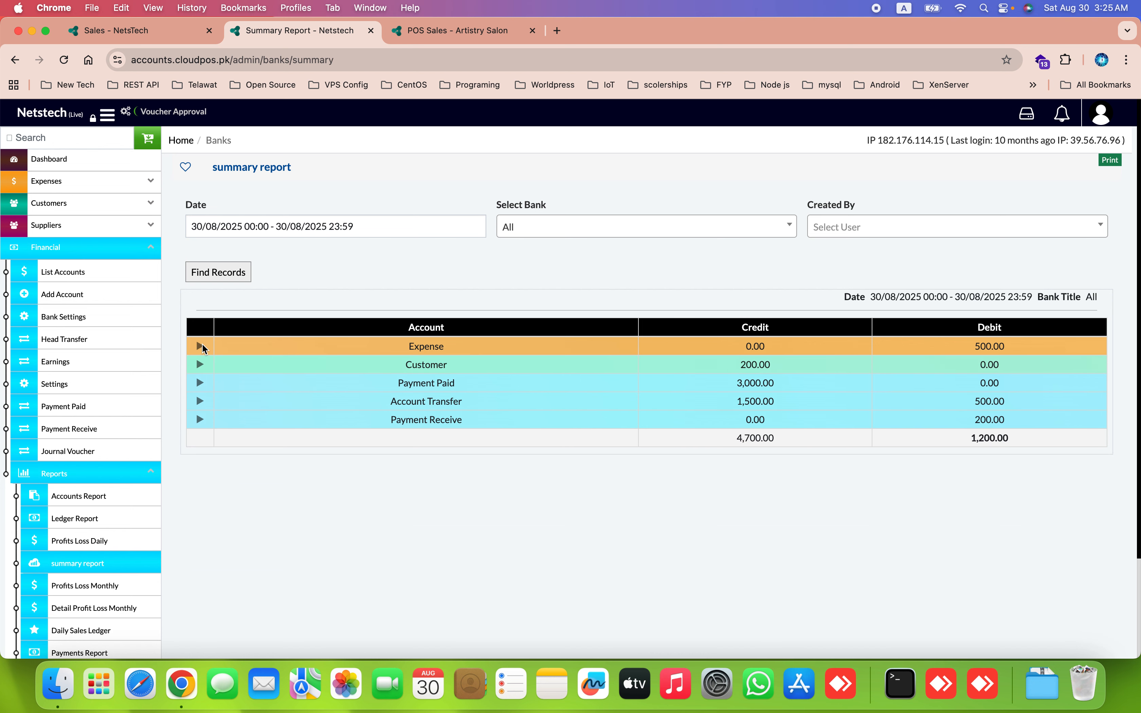
pyautogui.click(206, 371)
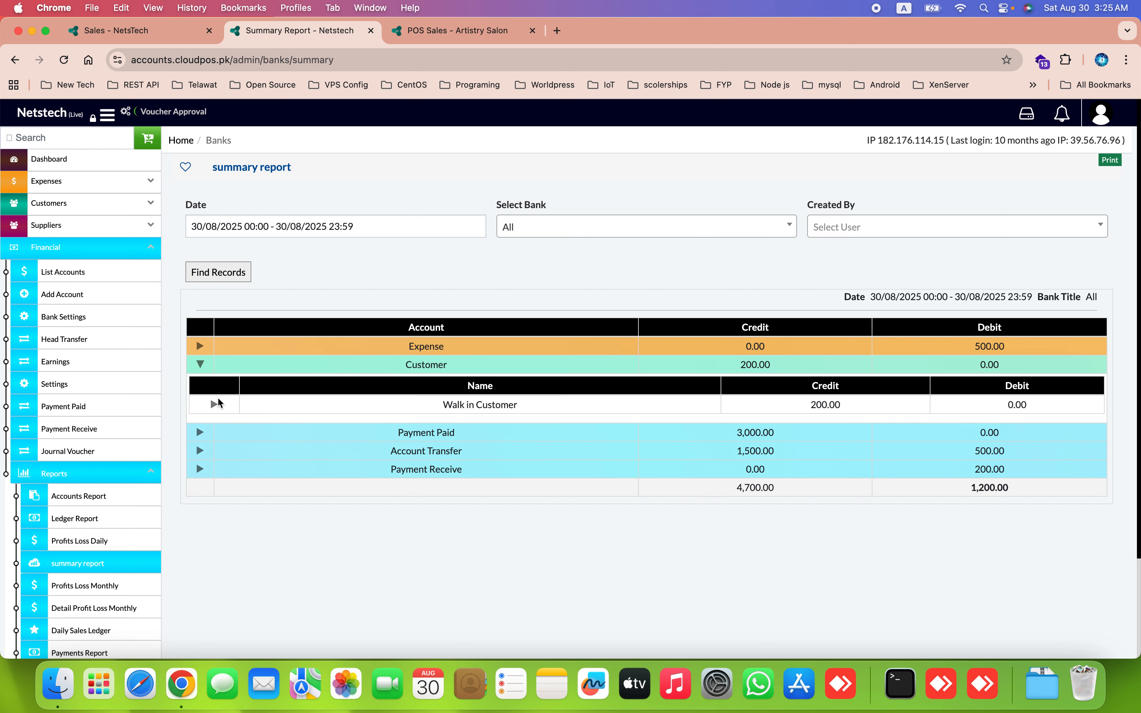
pyautogui.click(214, 405)
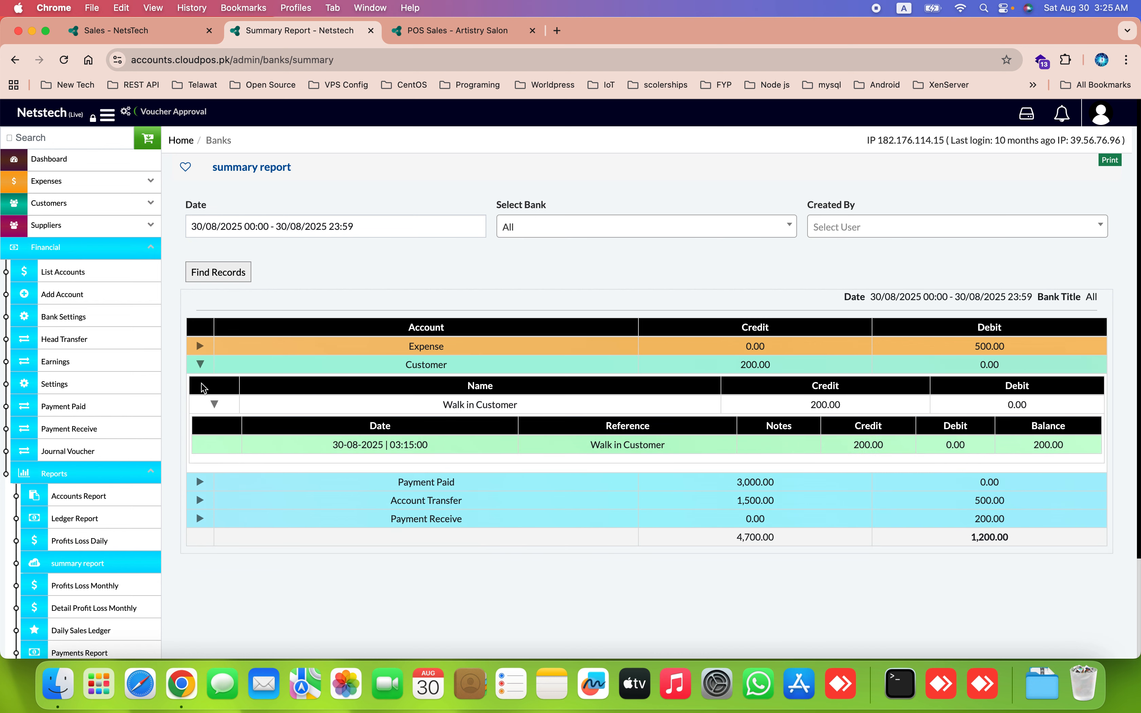
pyautogui.click(201, 367)
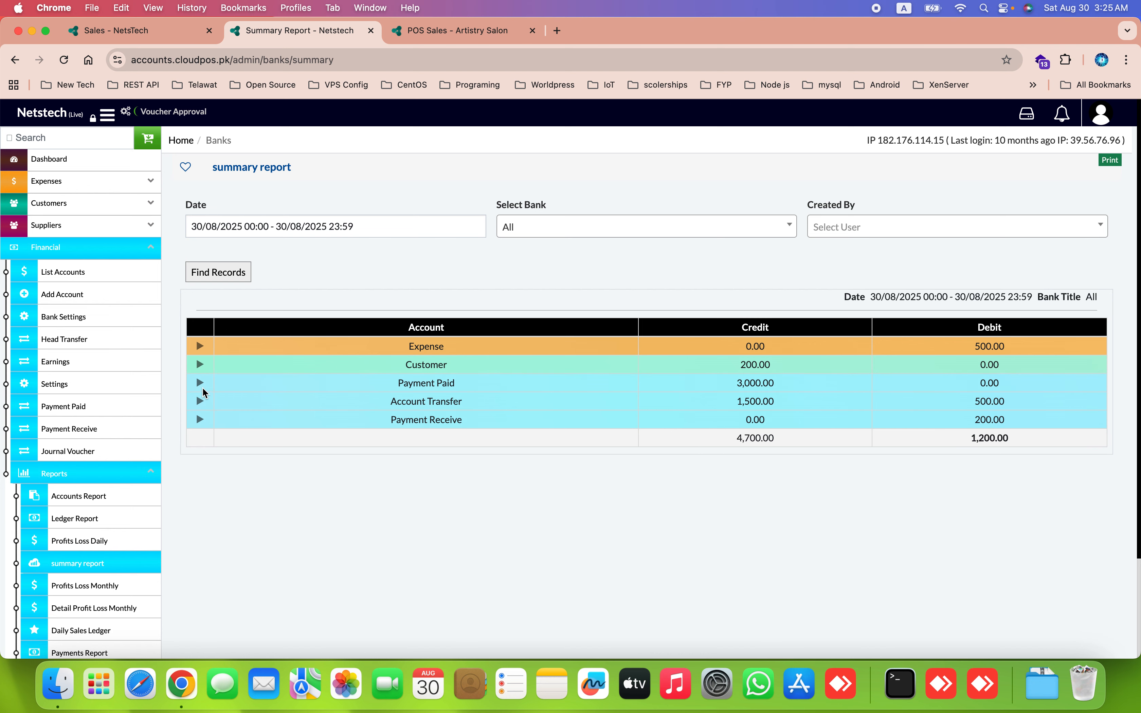
# Examine the Payment Paid, Account Transfer and Payment Receive breakdowns in the summary report, collapsing each one again
pyautogui.click(203, 389)
pyautogui.click(202, 387)
pyautogui.click(210, 406)
pyautogui.click(210, 407)
pyautogui.click(207, 427)
pyautogui.click(208, 428)
# Review the summary report's account rows and expand the Customer row to show its breakdown by name
pyautogui.scroll(-3, 229, 428)
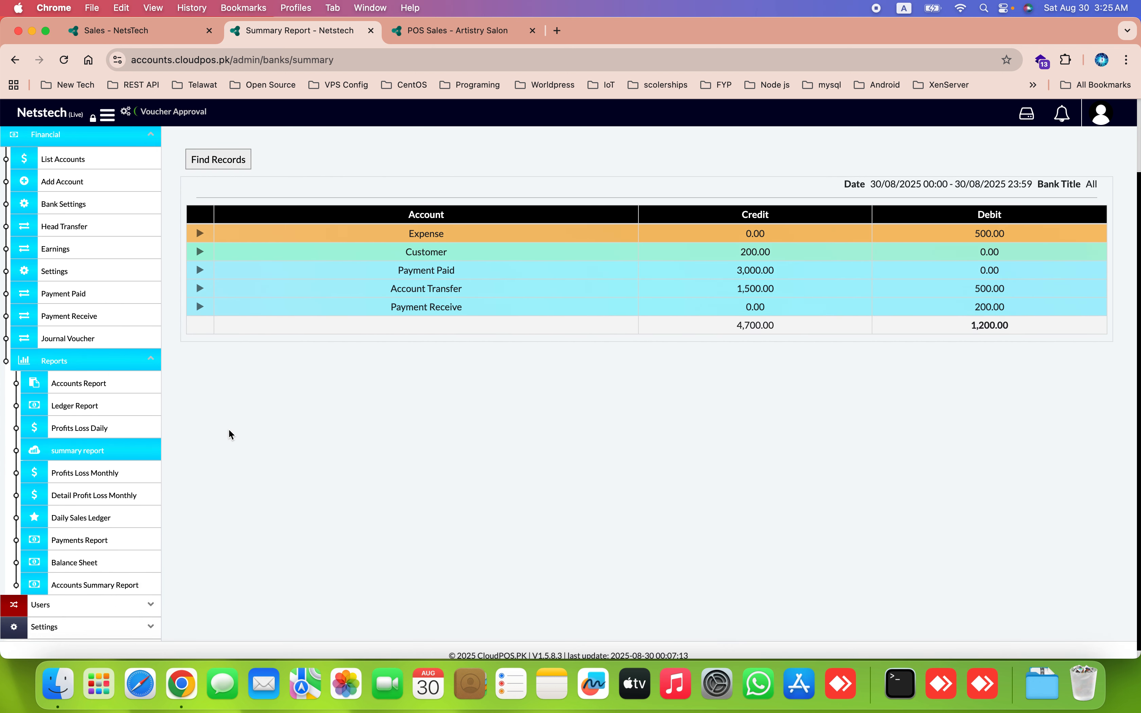
pyautogui.scroll(1, 228, 429)
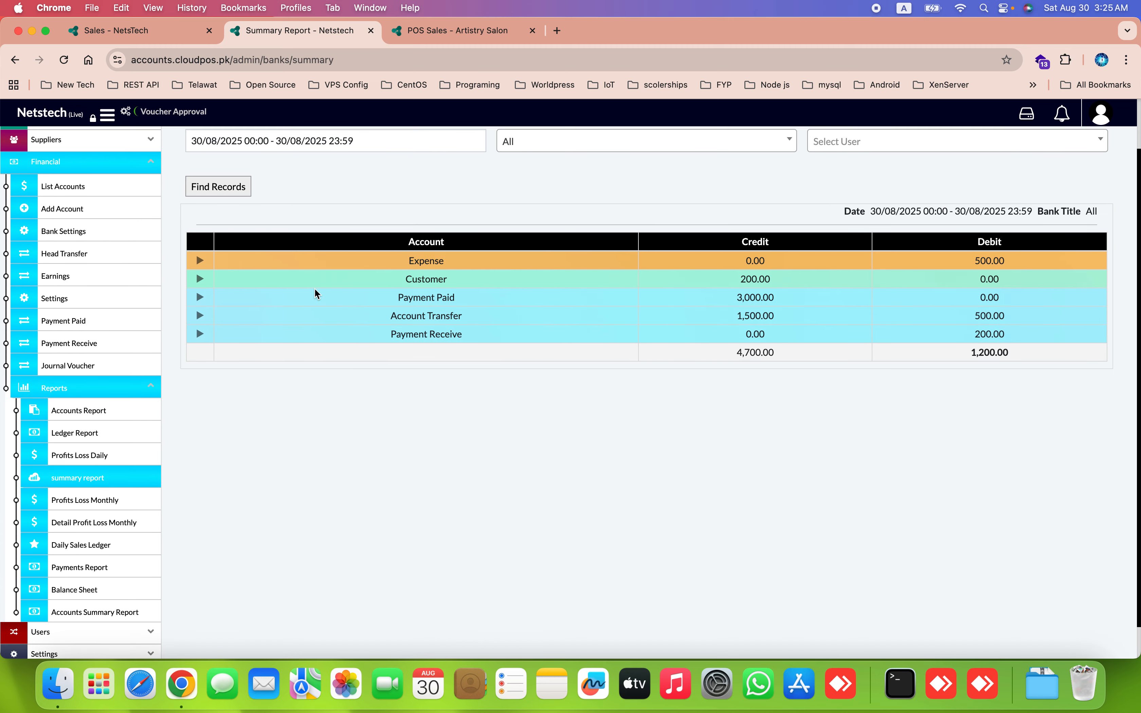
pyautogui.click(200, 279)
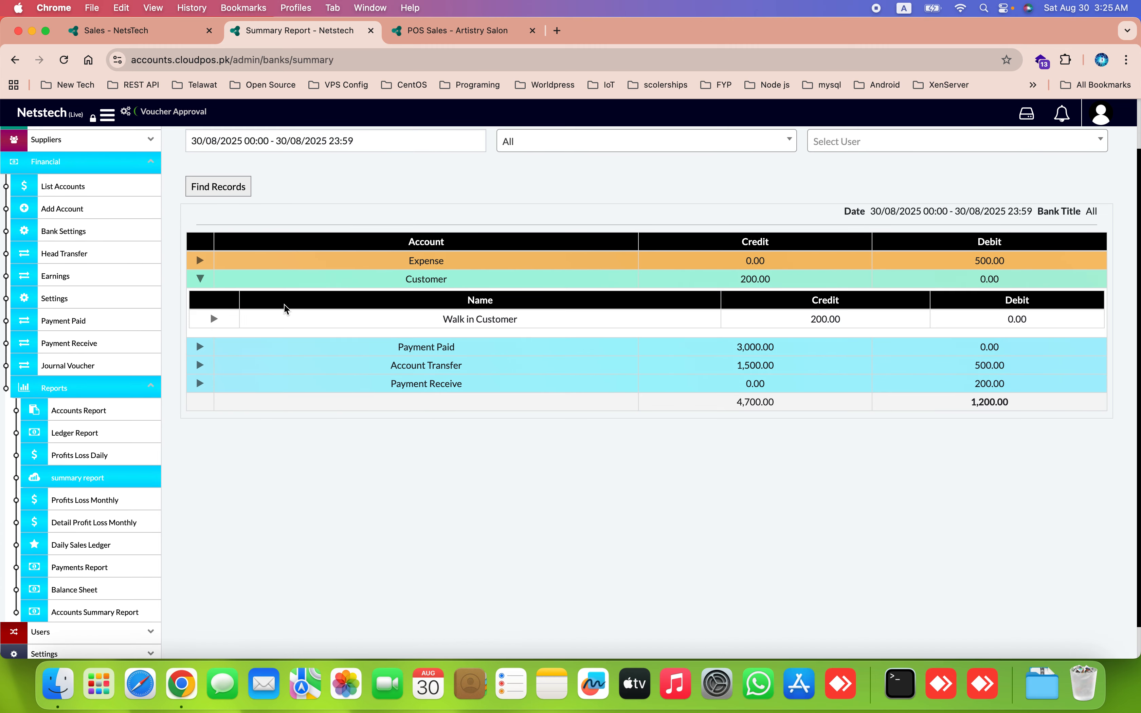
# Expand Walk in Customer in the summary report, view the customer details from its entry, and collapse the Customer row
pyautogui.click(214, 320)
pyautogui.click(378, 357)
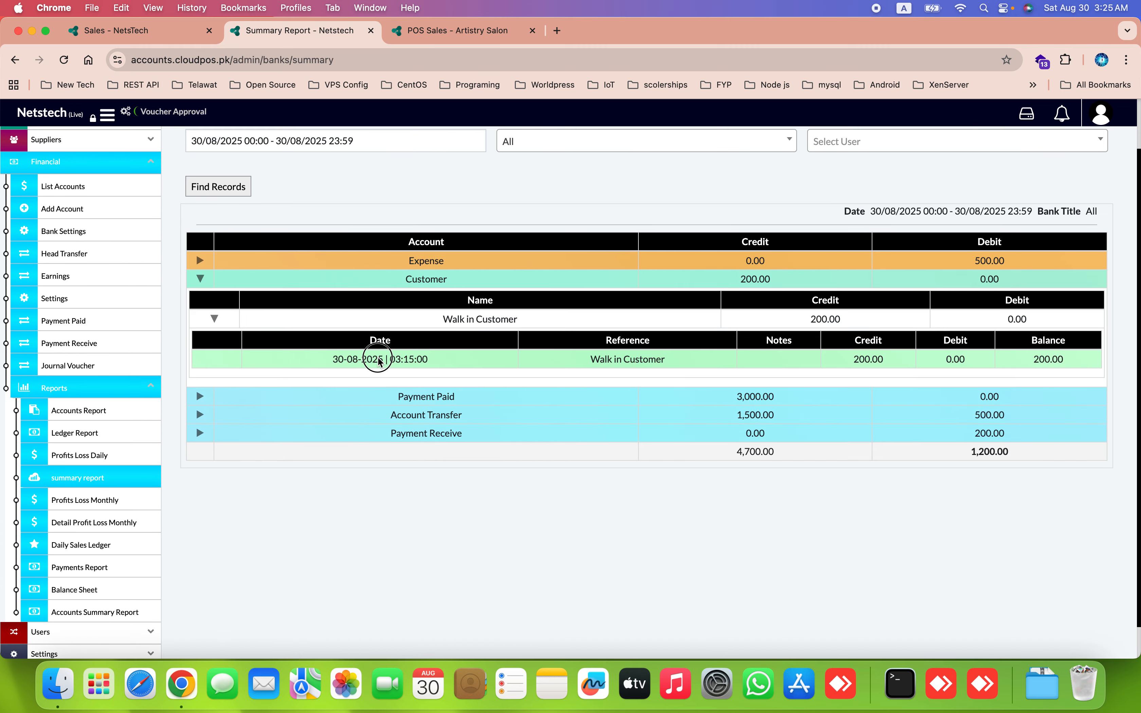
pyautogui.click(749, 142)
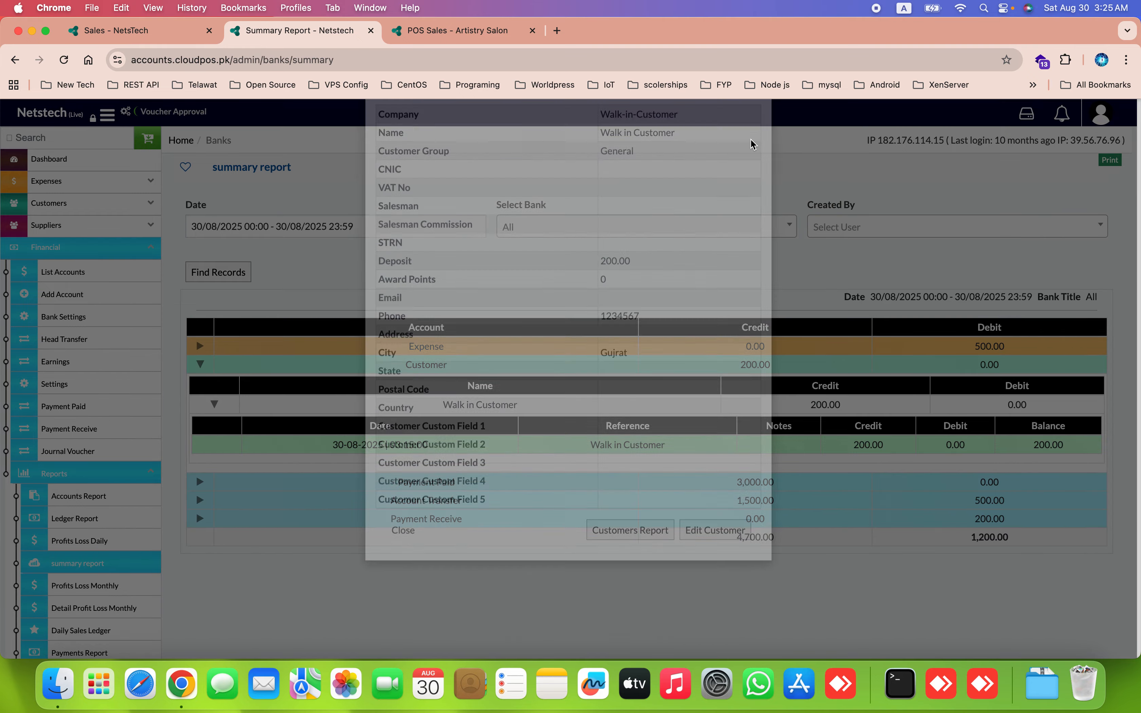
pyautogui.click(553, 444)
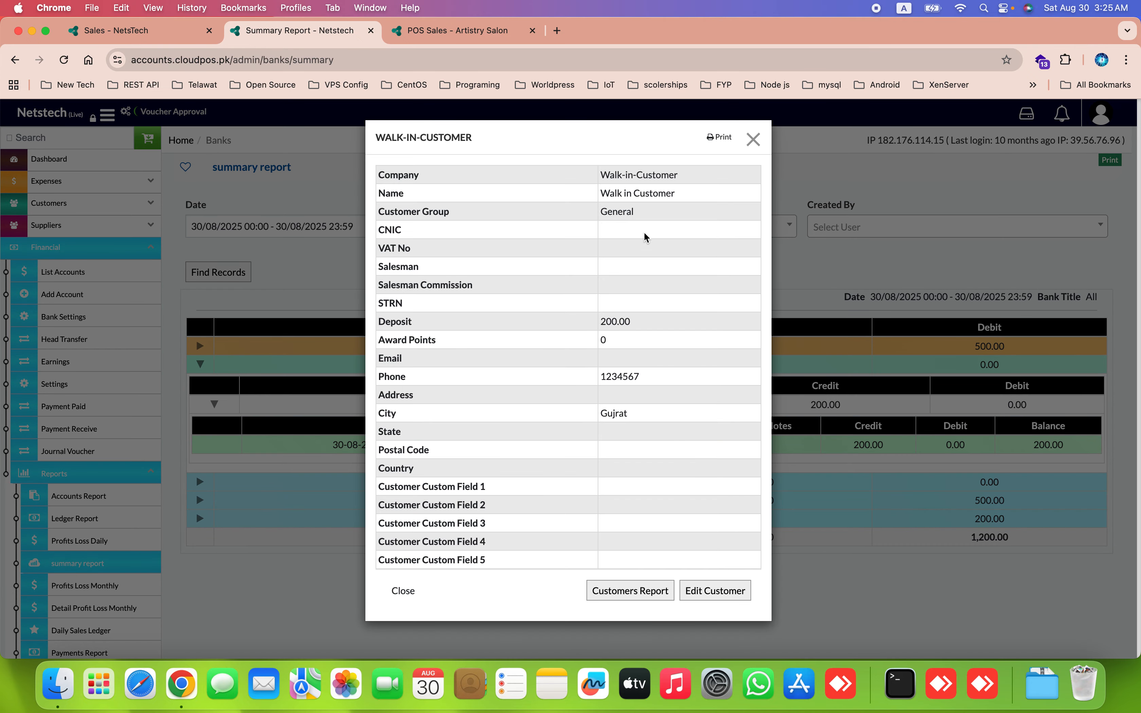
pyautogui.click(754, 141)
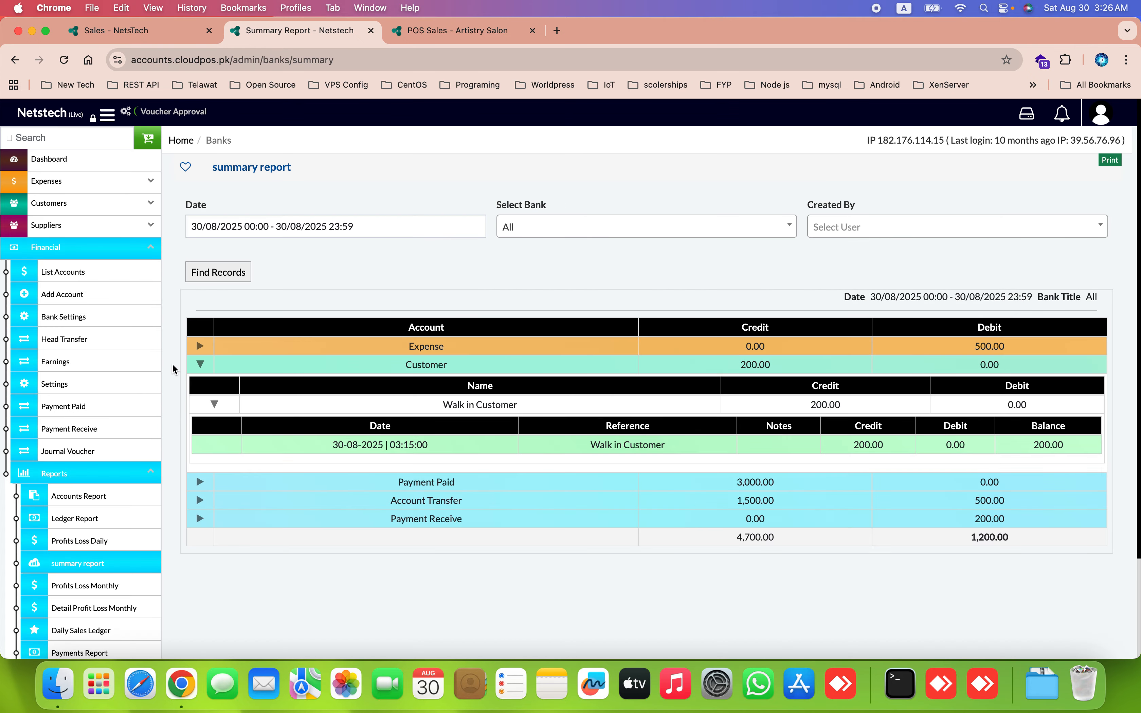
pyautogui.click(200, 364)
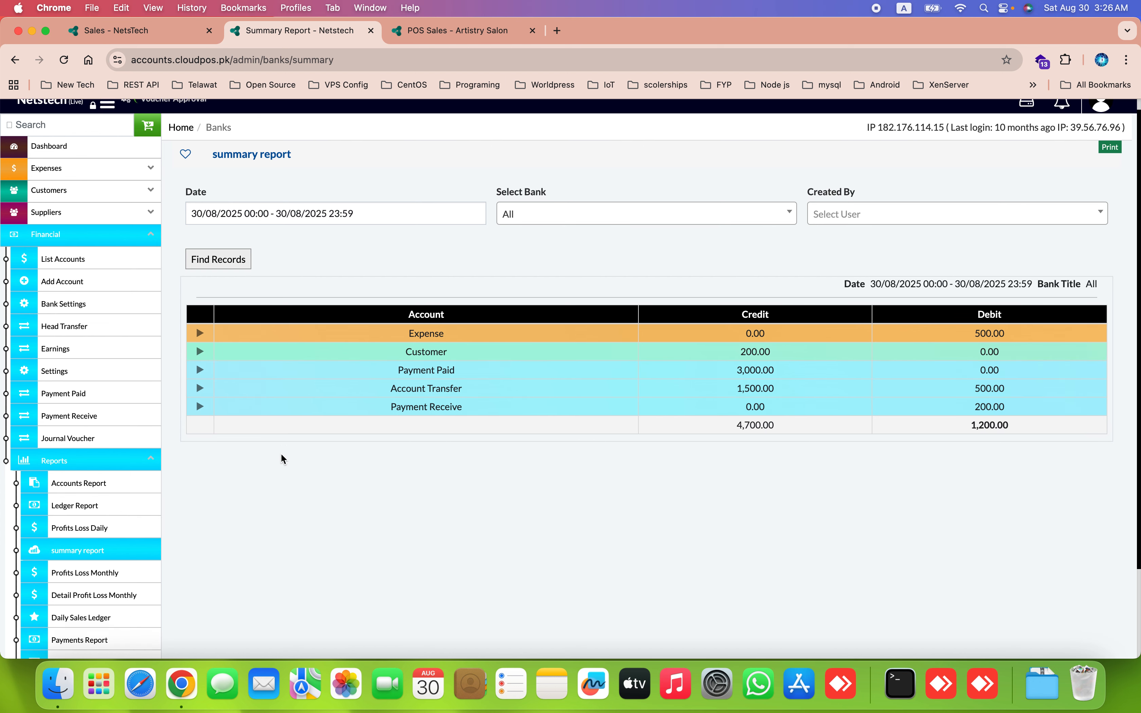
# Open the Accounts Report and search its transactions for the Netstech bank account
pyautogui.scroll(-3, 281, 455)
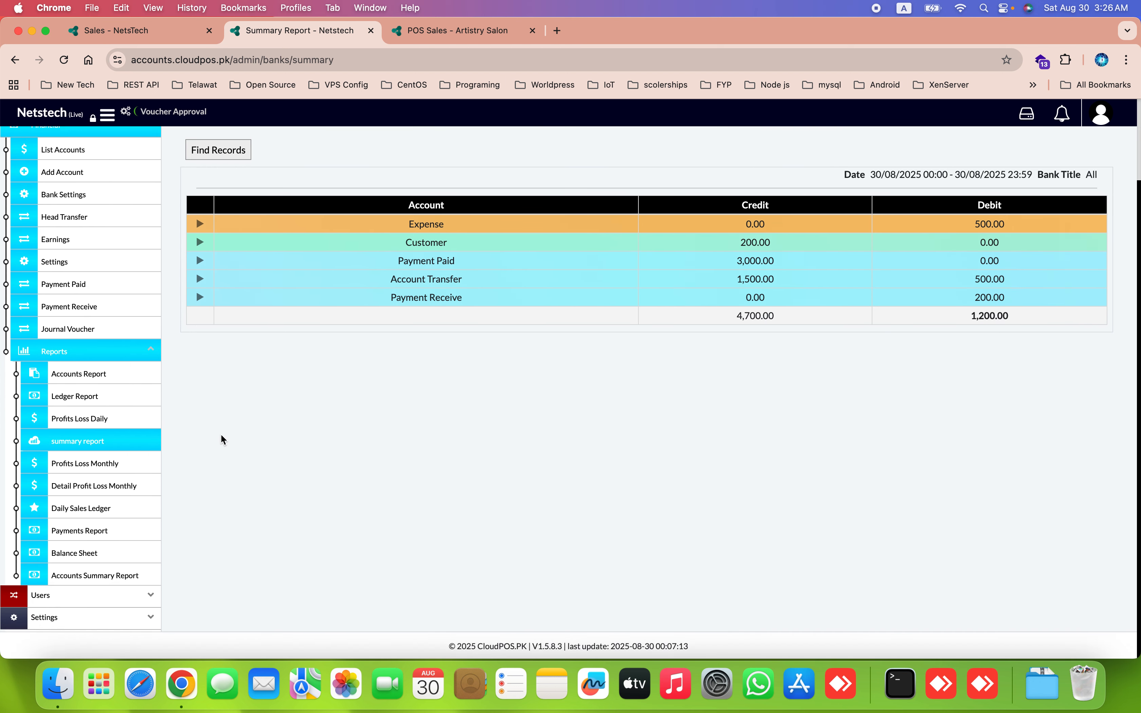
pyautogui.click(141, 375)
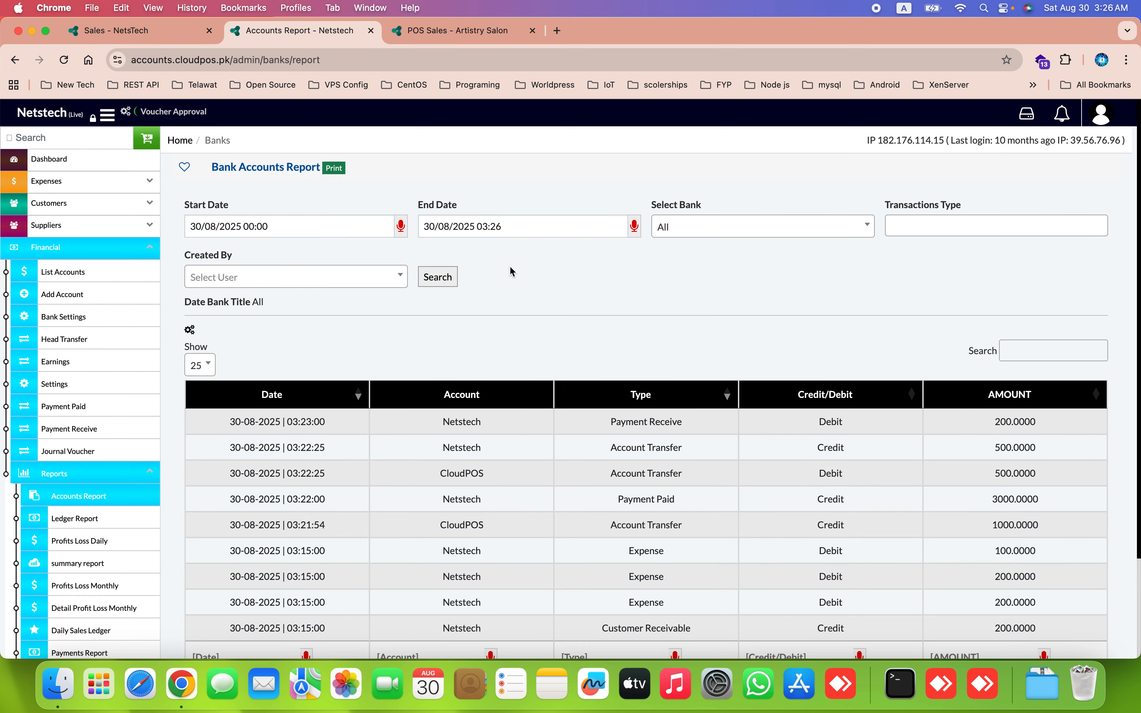
pyautogui.click(672, 231)
pyautogui.click(696, 266)
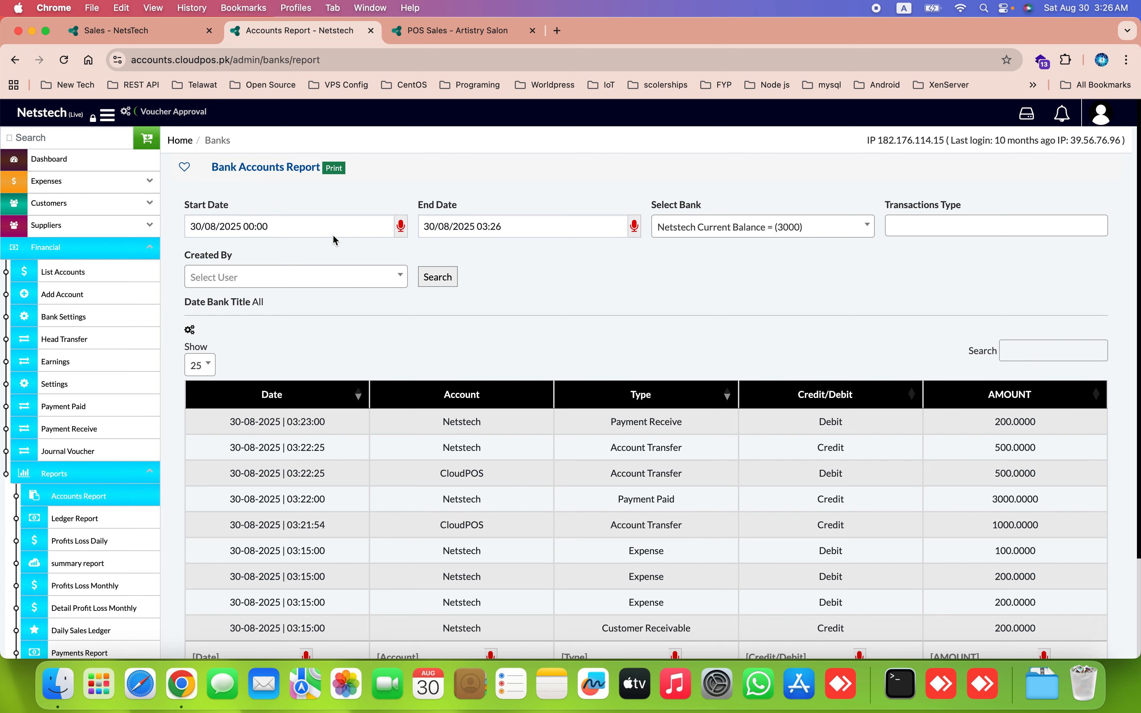
pyautogui.click(429, 274)
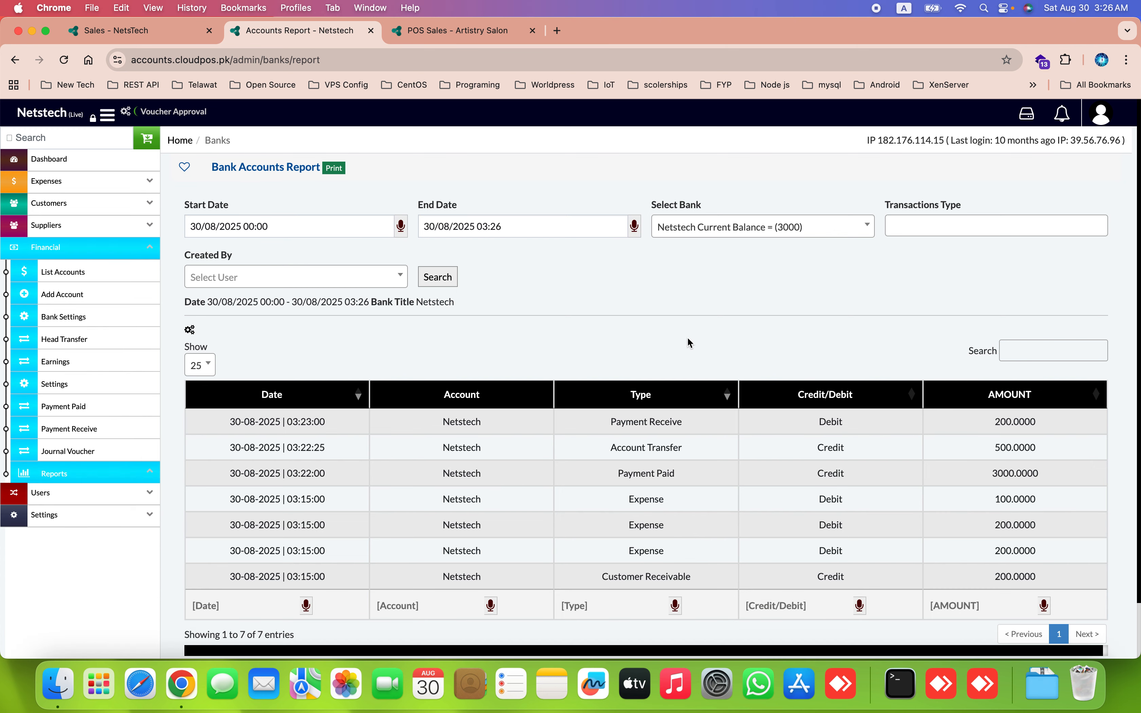
# Filter the Netstech accounts report by the Expenses transaction type
pyautogui.click(962, 235)
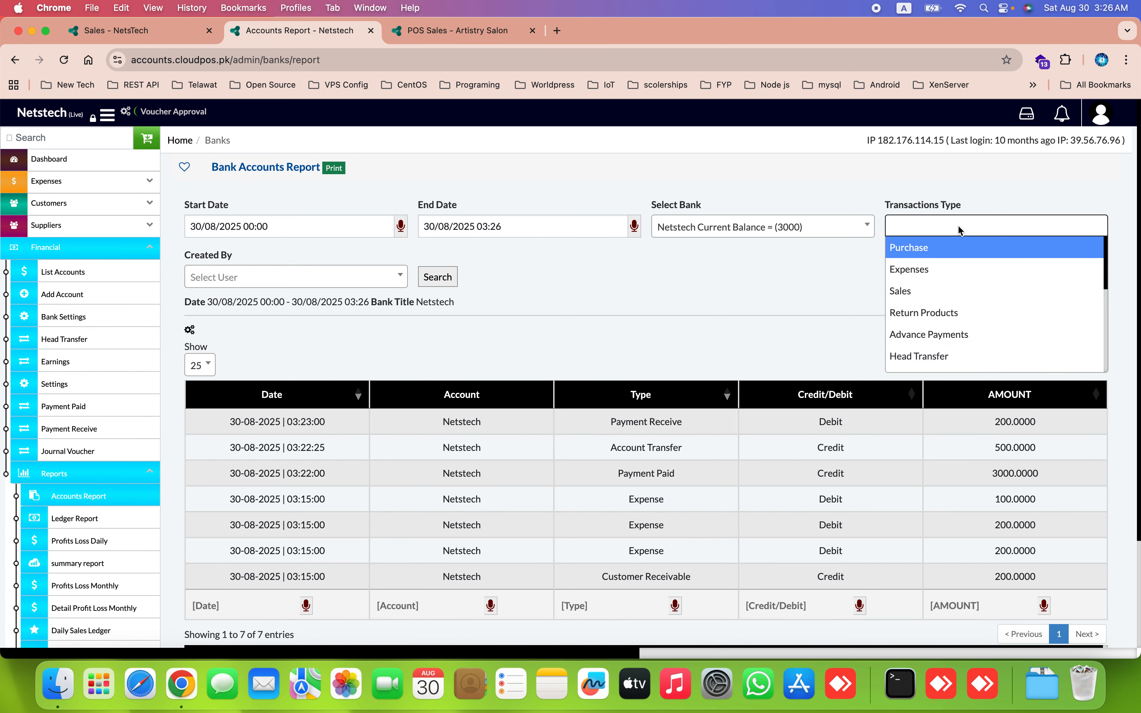
pyautogui.click(968, 272)
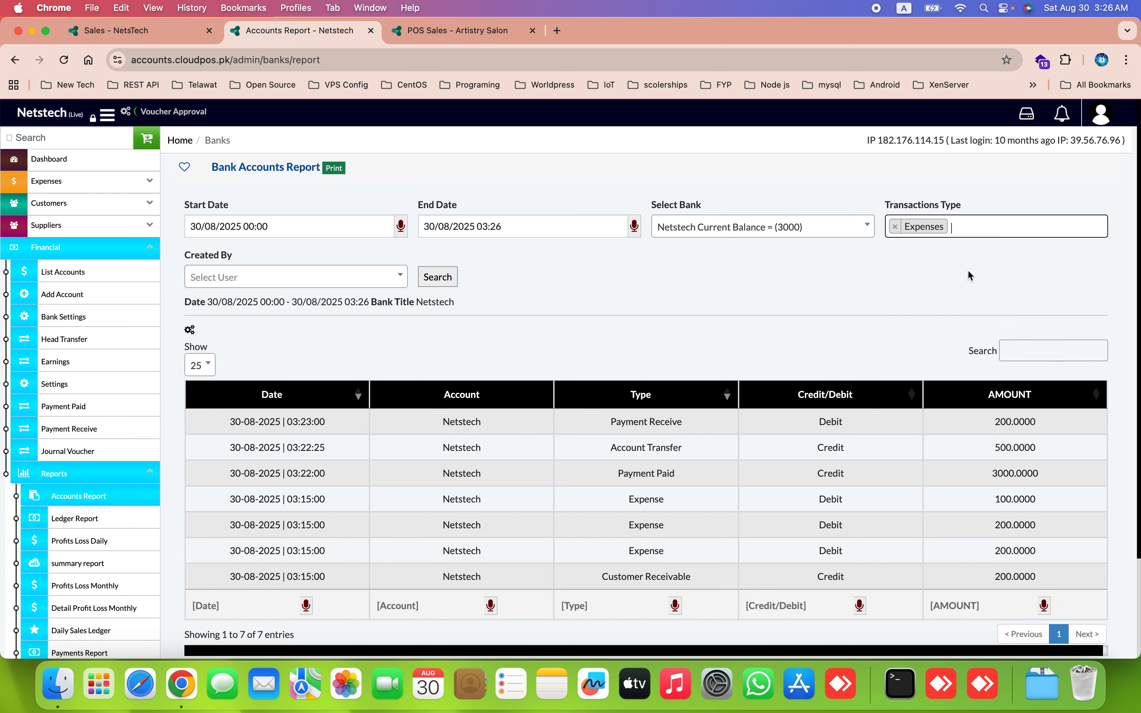
pyautogui.click(436, 280)
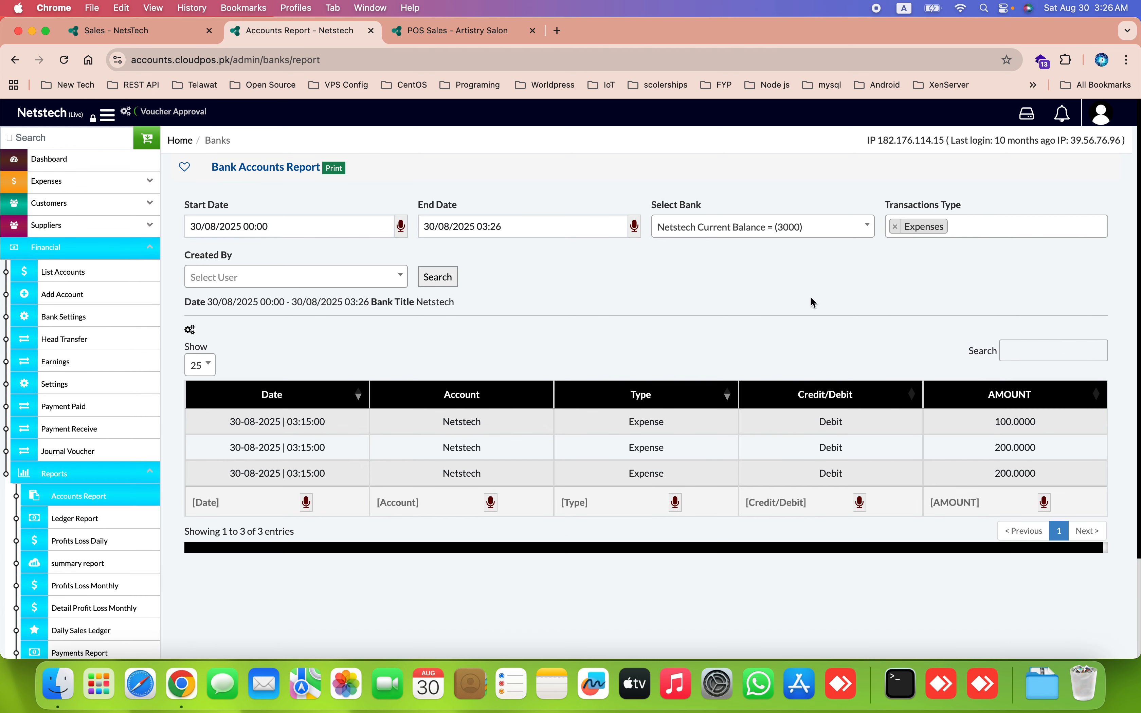
# Remove the Expenses transaction type filter, rerun the search, and review the full list of Netstech transactions
pyautogui.click(895, 227)
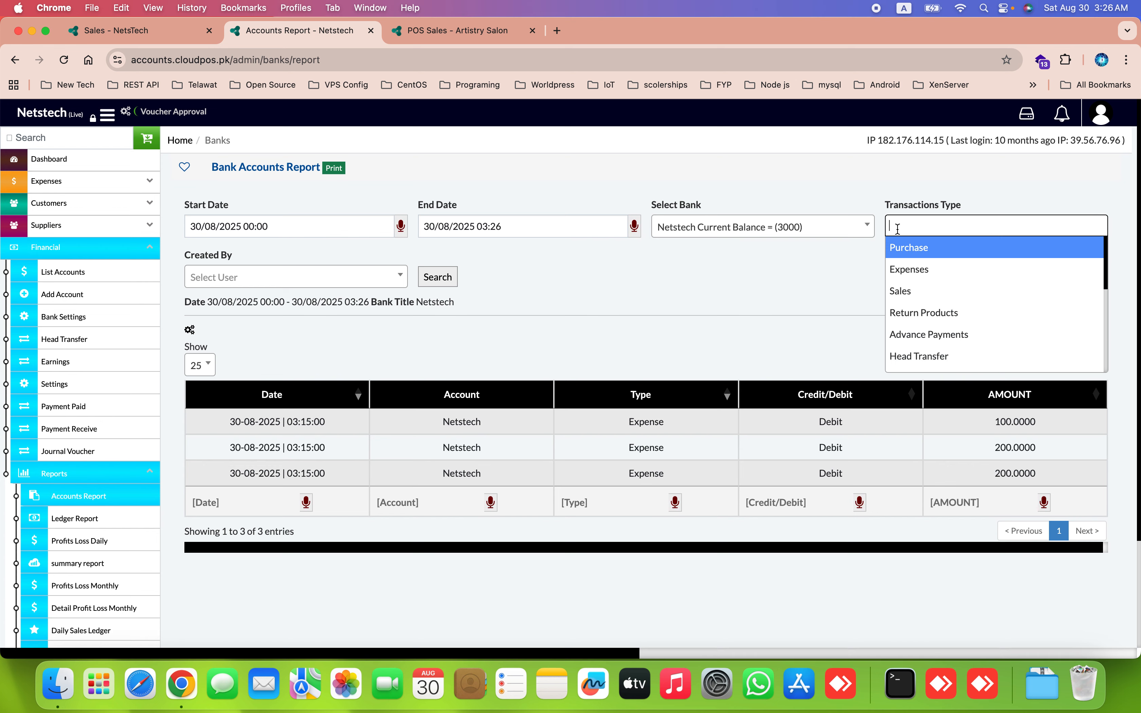
pyautogui.click(462, 287)
pyautogui.click(438, 279)
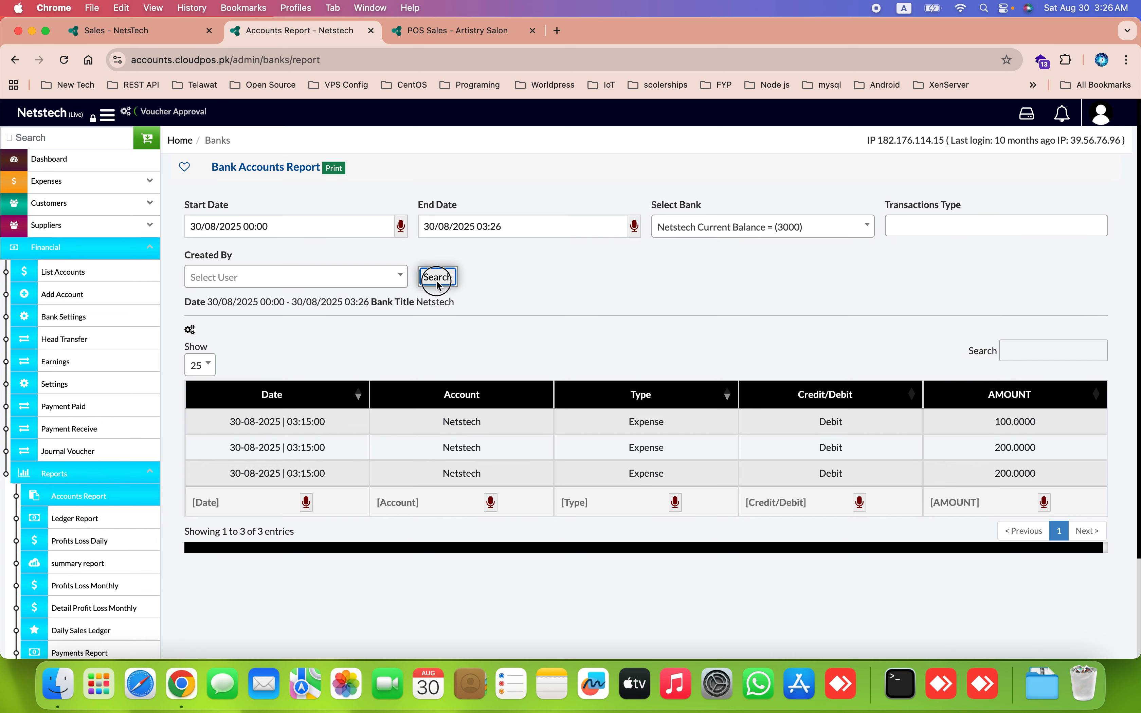
pyautogui.scroll(-3, 853, 367)
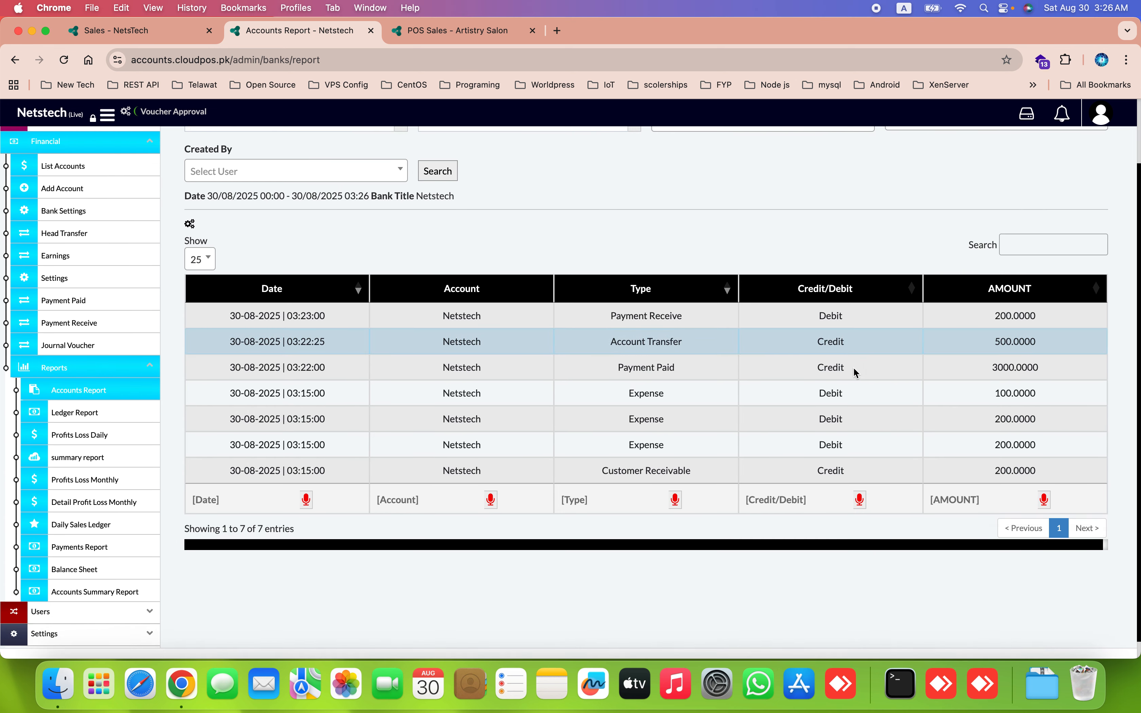
pyautogui.scroll(3, 726, 364)
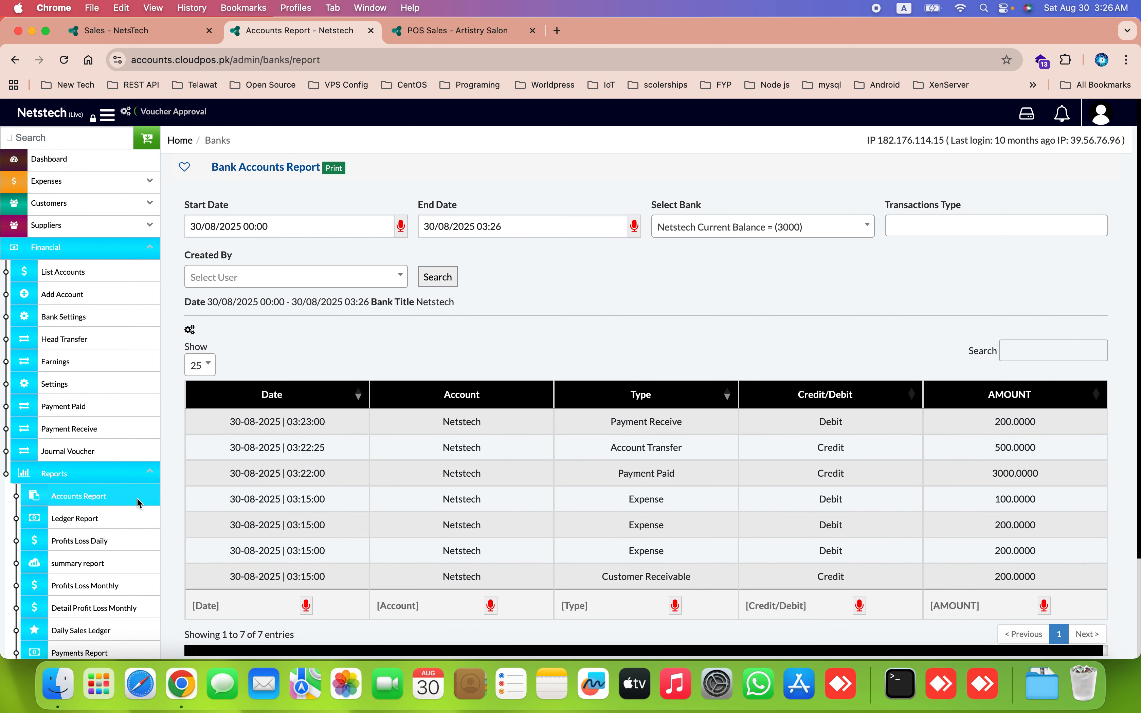
# Run the Ledger Report for all banks and view the details of the expense entry noted "ws", closing them again
pyautogui.click(96, 523)
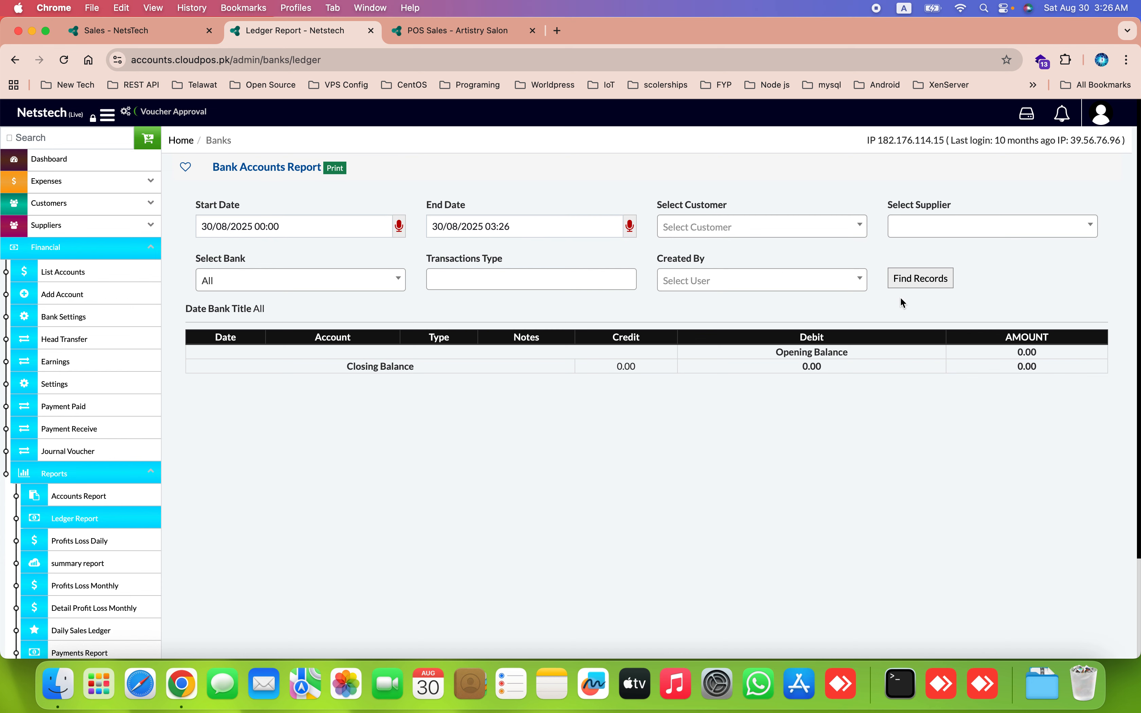
pyautogui.click(924, 283)
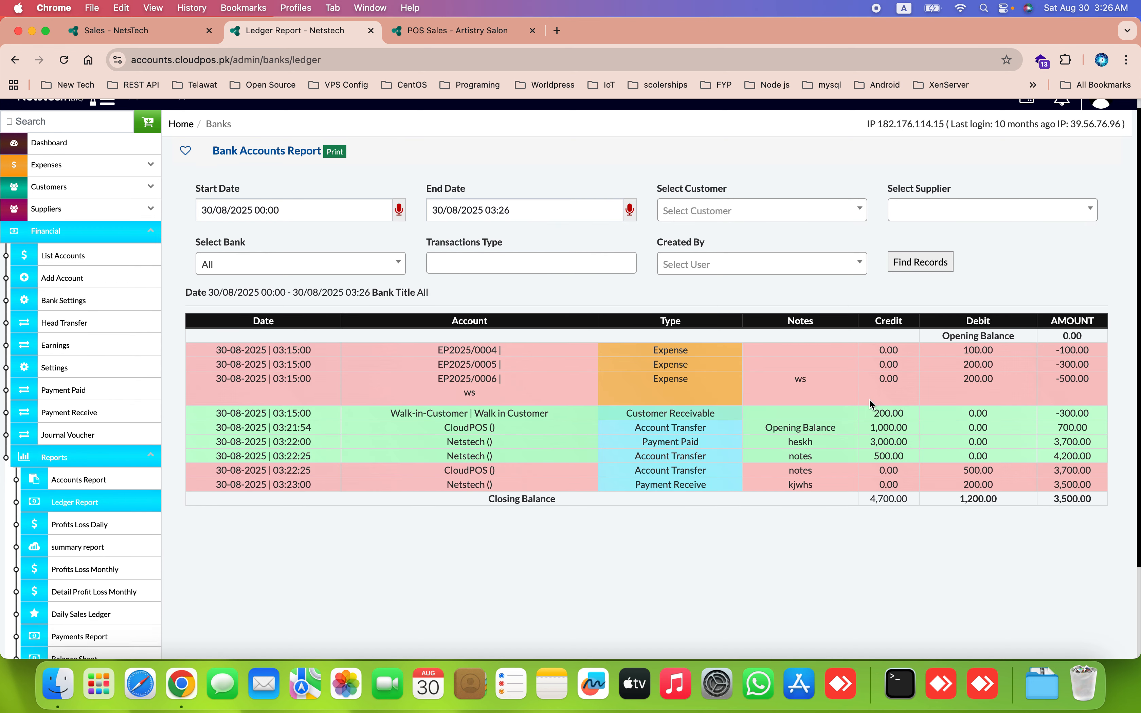
pyautogui.scroll(-3, 869, 399)
pyautogui.scroll(-1, 871, 405)
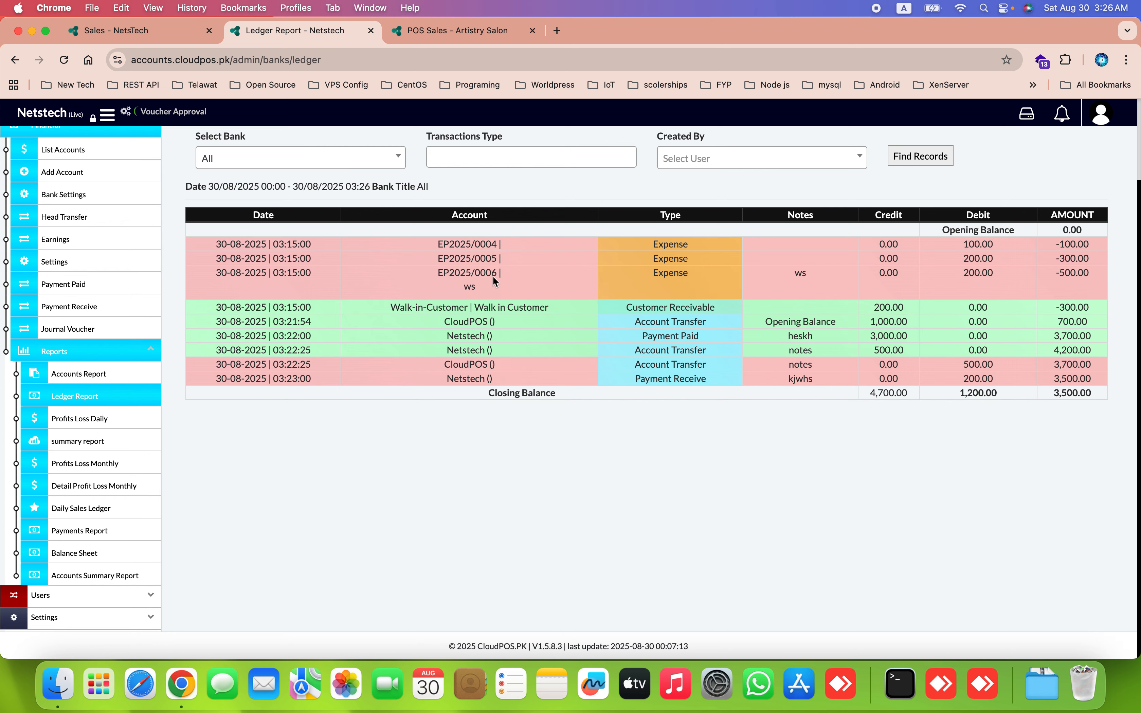
pyautogui.click(505, 274)
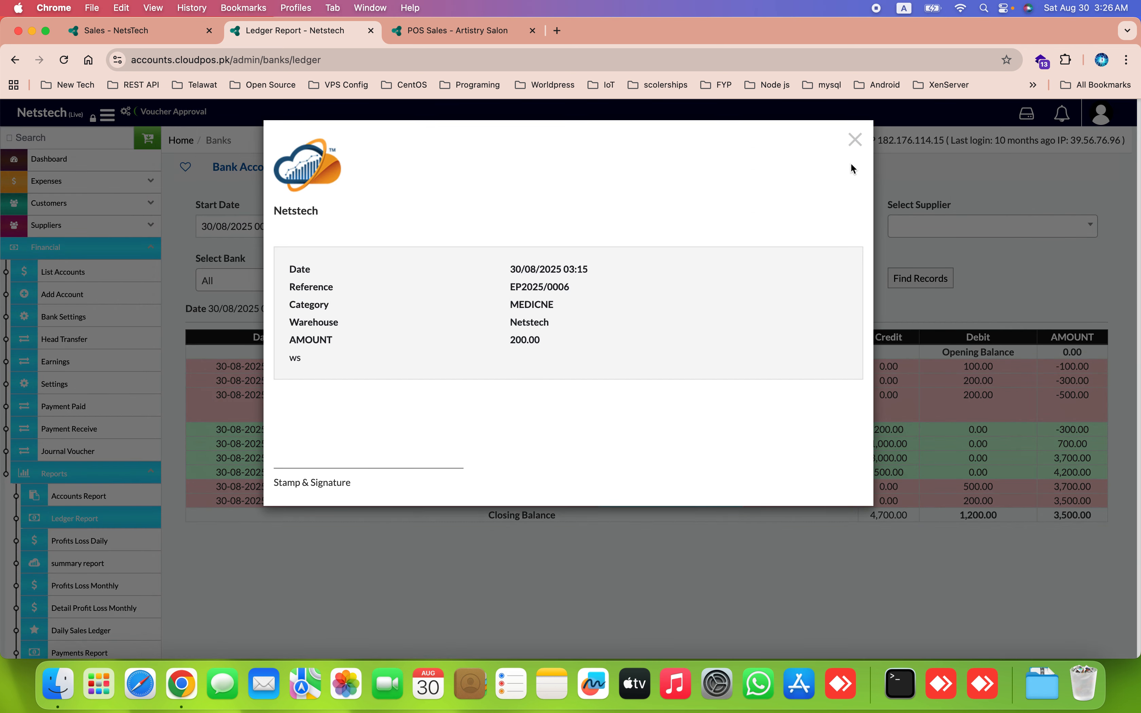
pyautogui.click(855, 140)
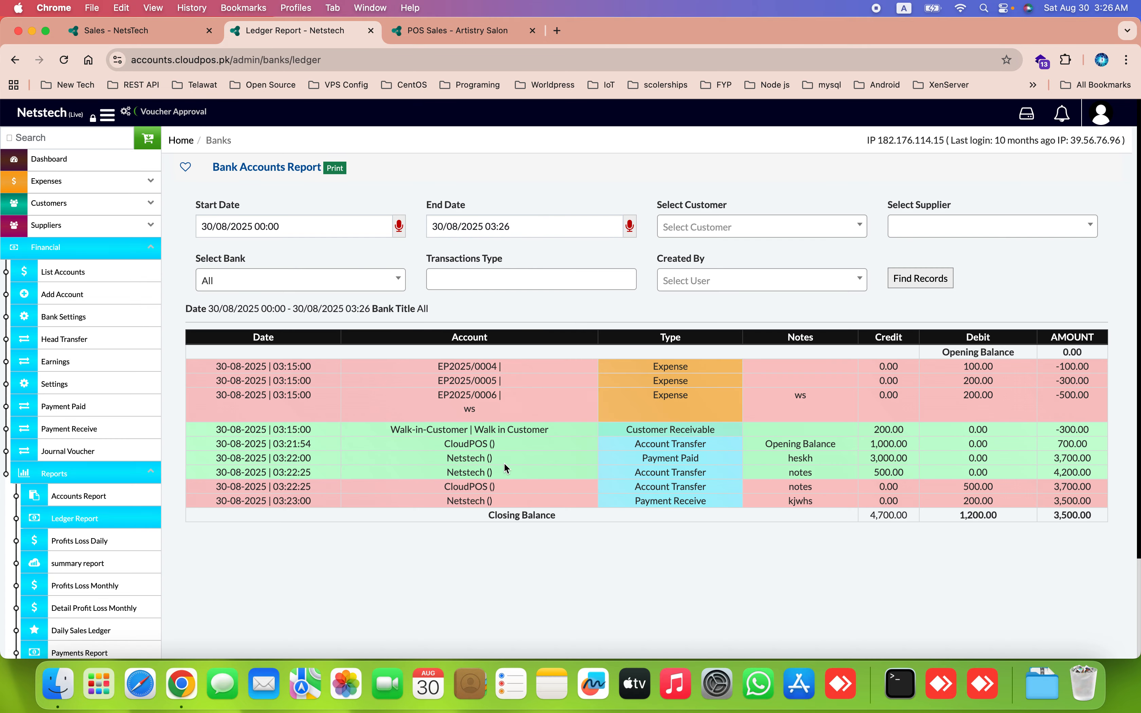
# Open the Payments Report and look over its table of payment records
pyautogui.scroll(-4, 314, 500)
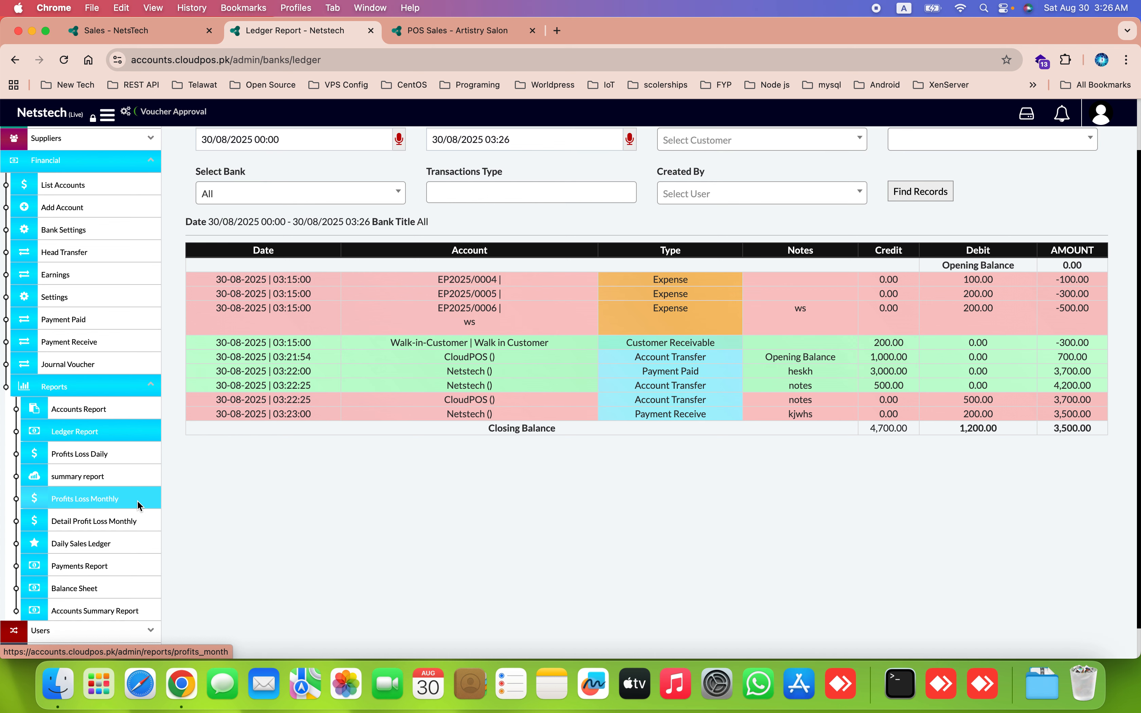
pyautogui.click(123, 565)
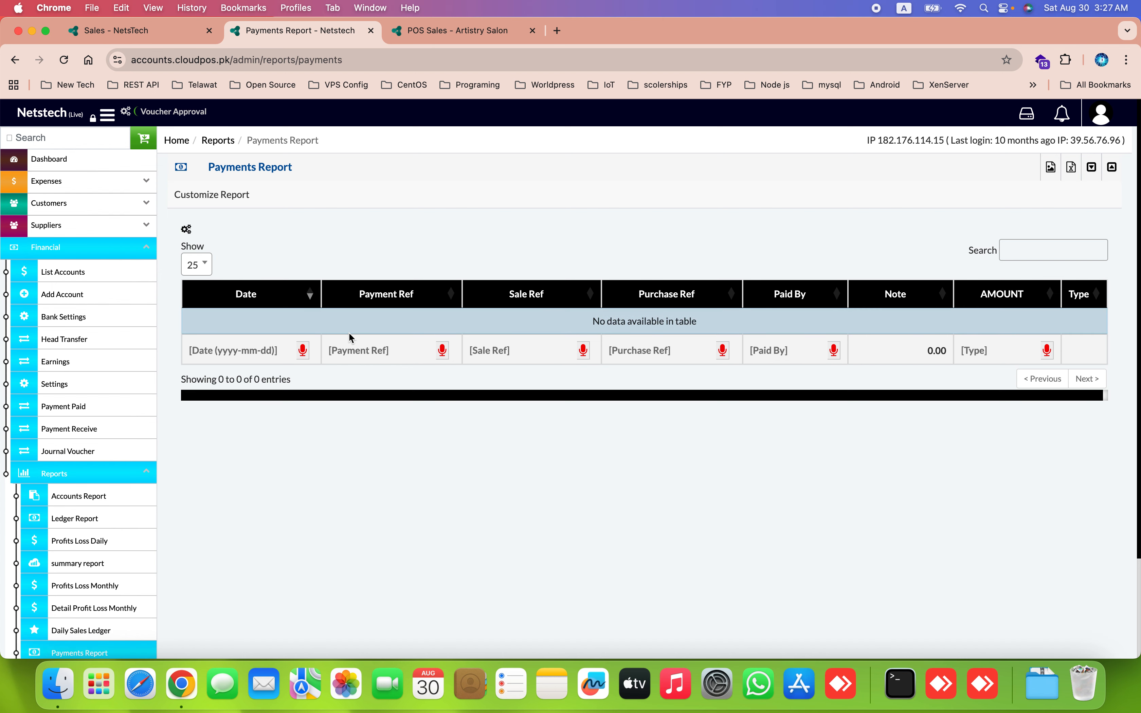
pyautogui.scroll(-3, 349, 338)
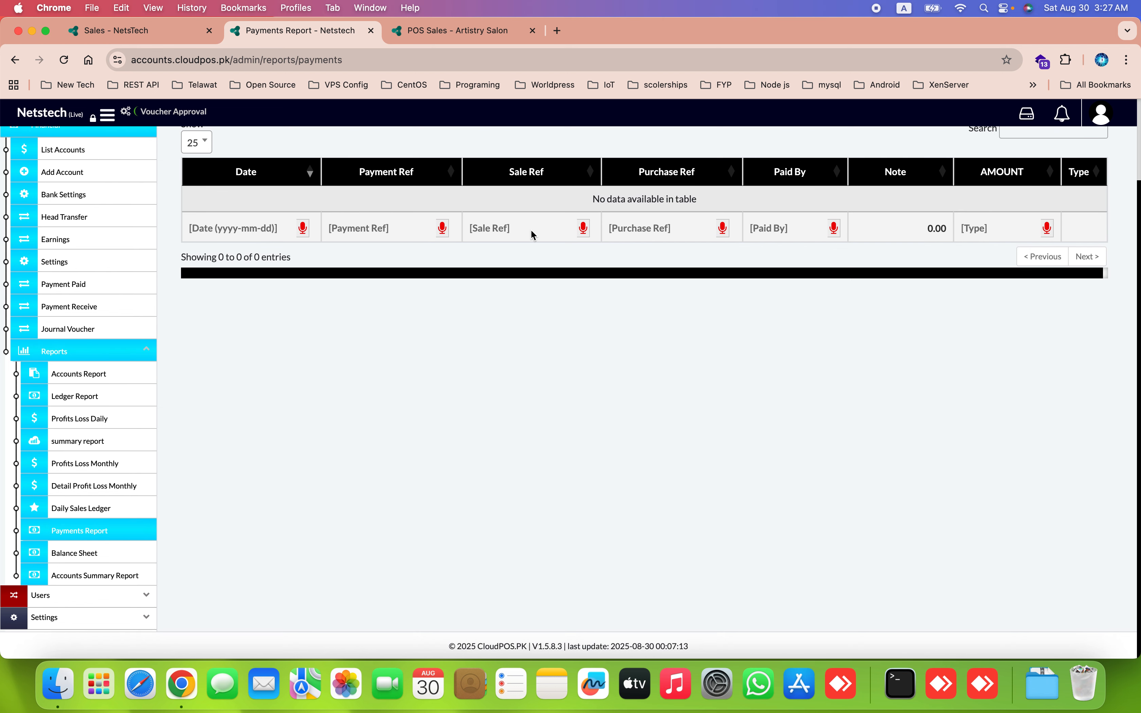
pyautogui.scroll(3, 531, 234)
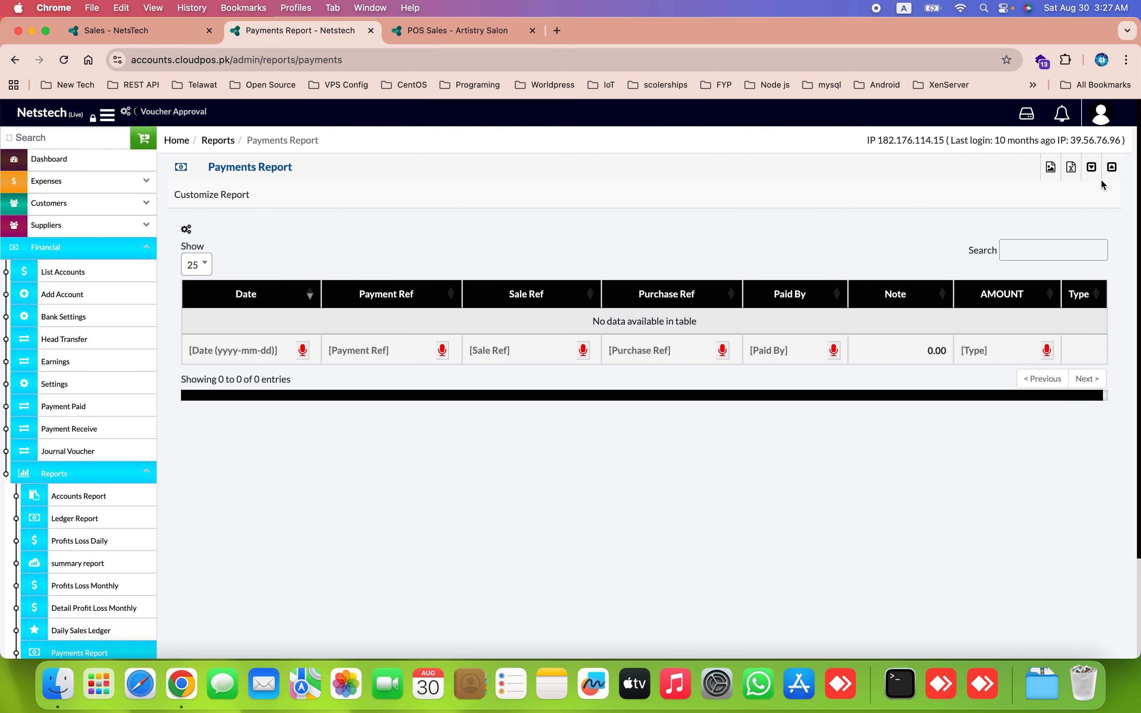
# Show the Payments Report's filter form and look through the Paid By options and remaining filter fields without changing them
pyautogui.click(1112, 167)
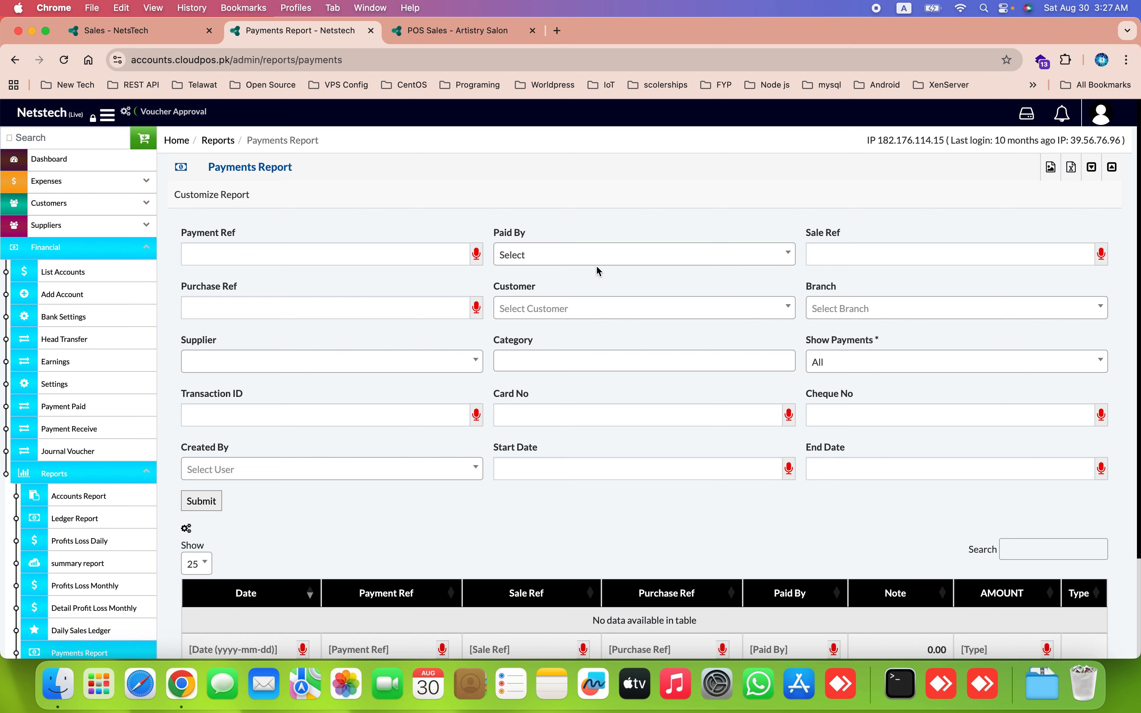
pyautogui.click(564, 259)
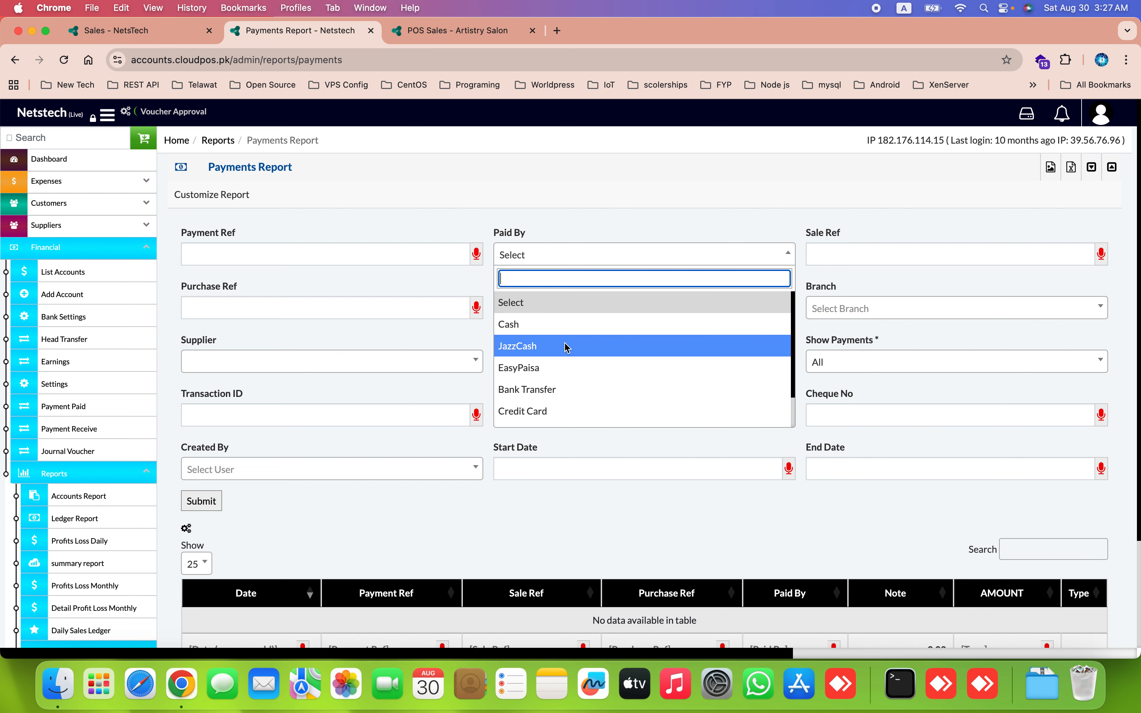
pyautogui.click(619, 253)
pyautogui.scroll(-3, 447, 307)
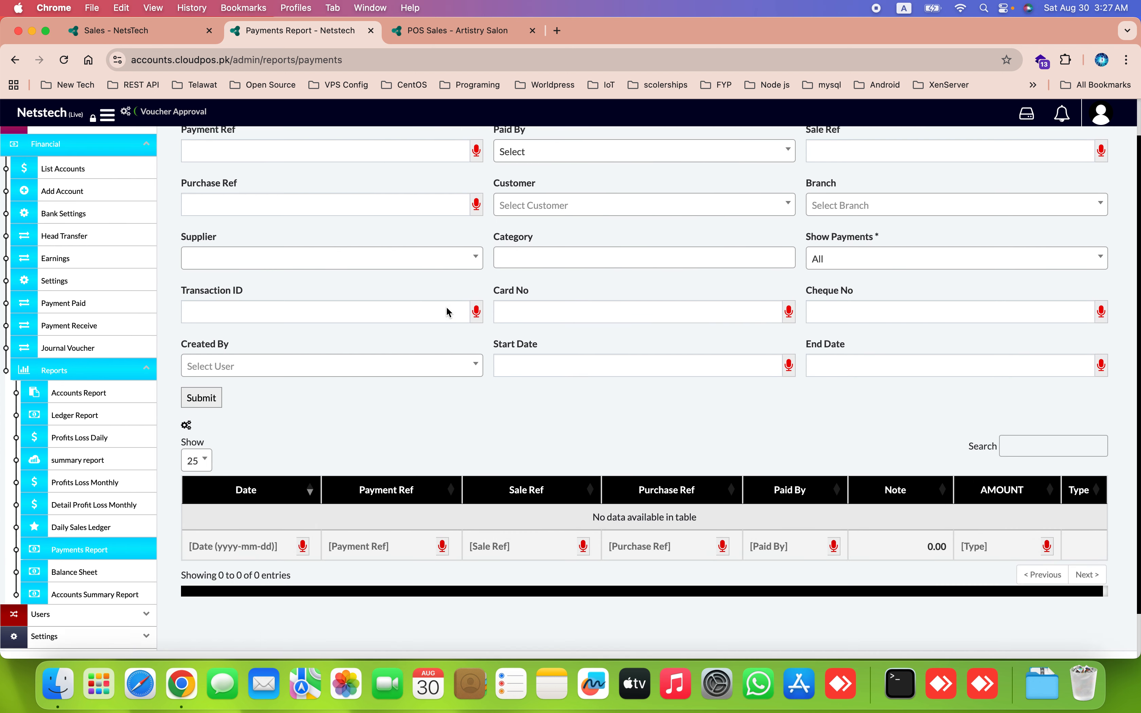
pyautogui.scroll(-2, 446, 307)
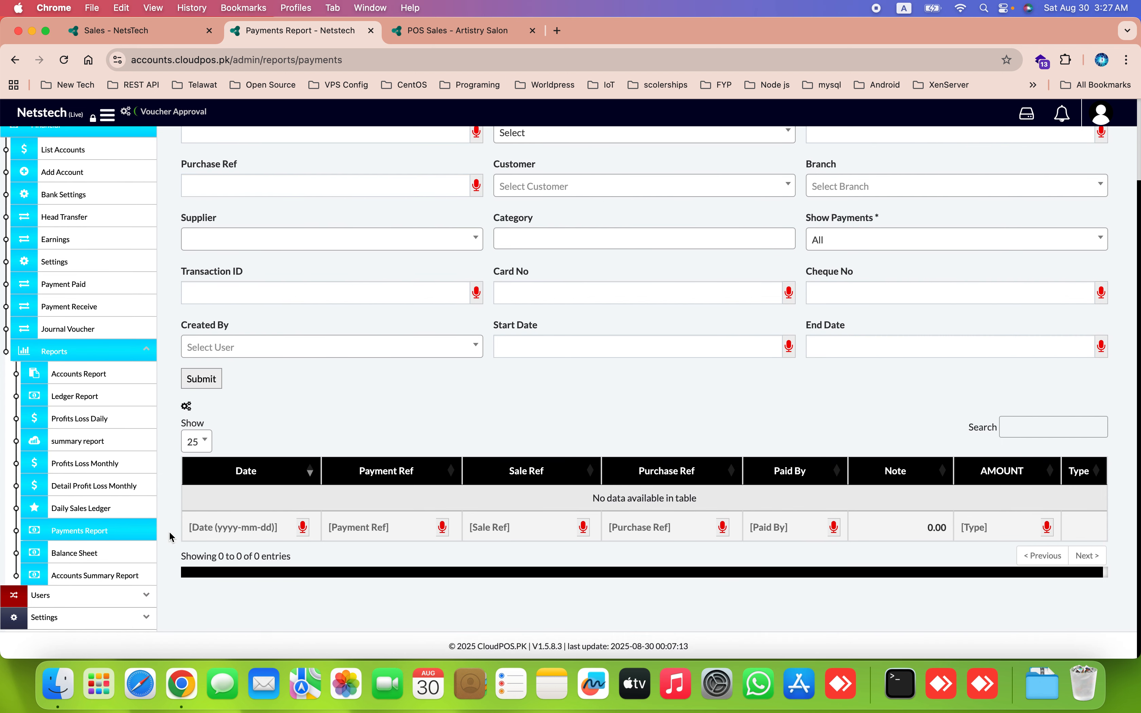
# Run the Accounts Summary Report for the Cash Account type and again for the Bank Account type, reviewing the results
pyautogui.click(138, 569)
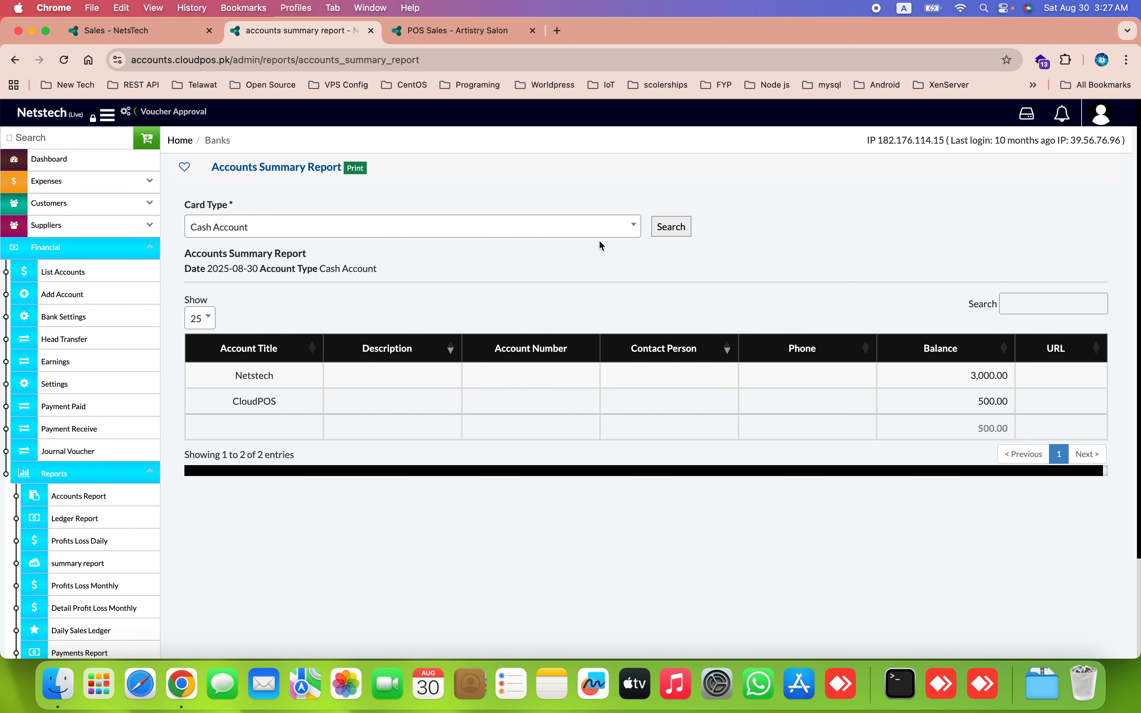
pyautogui.click(684, 229)
pyautogui.click(582, 235)
pyautogui.click(566, 270)
pyautogui.click(670, 229)
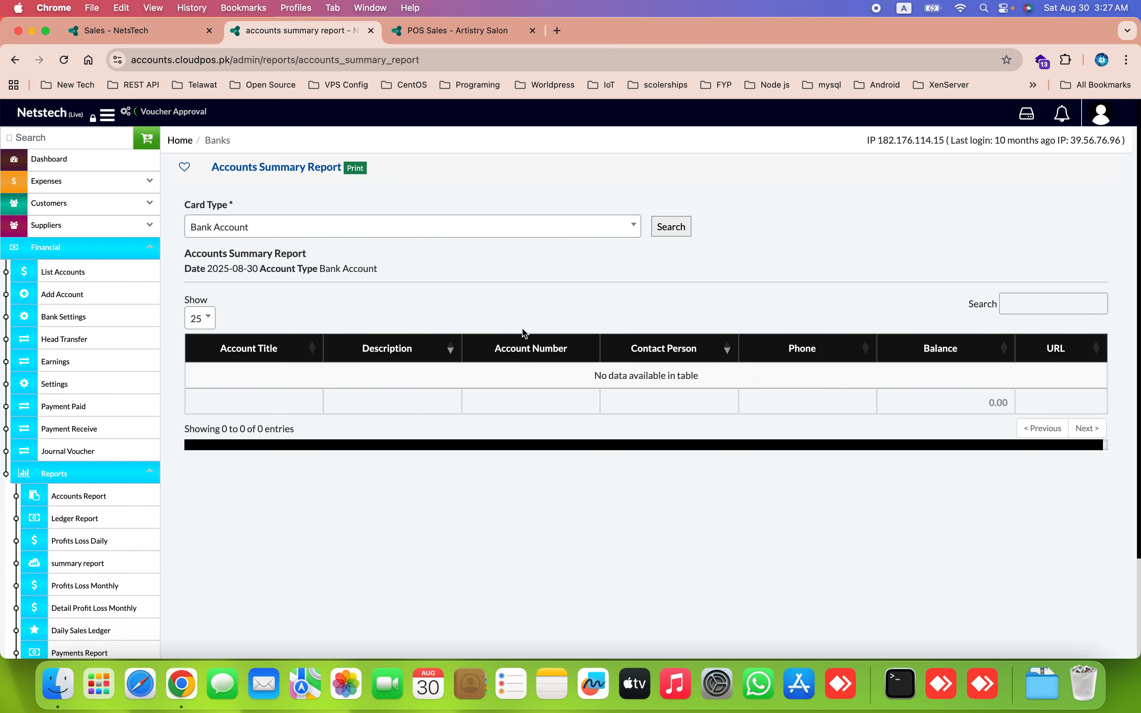
pyautogui.scroll(-3, 369, 416)
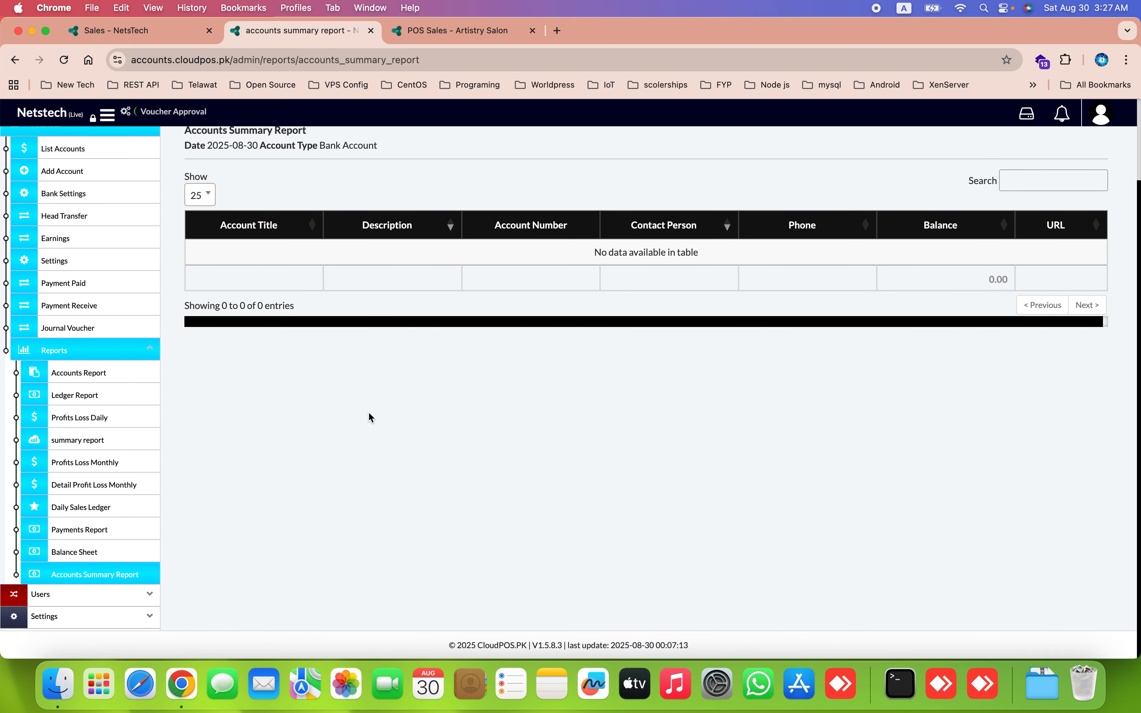
pyautogui.scroll(-5, 369, 416)
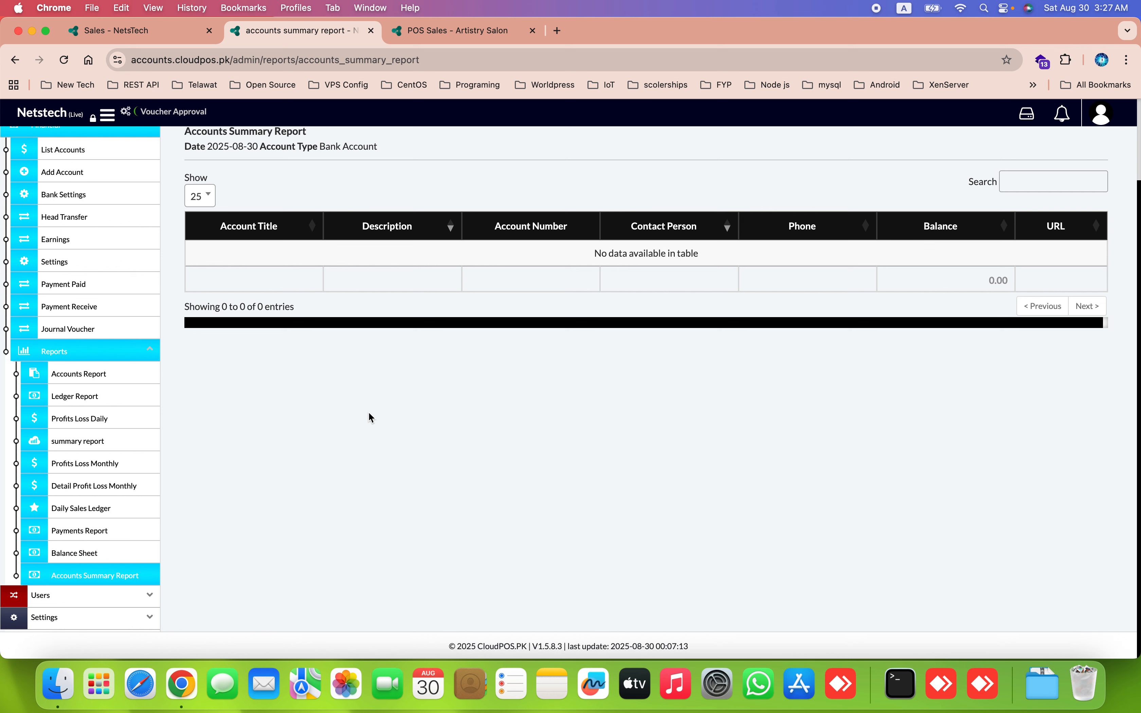